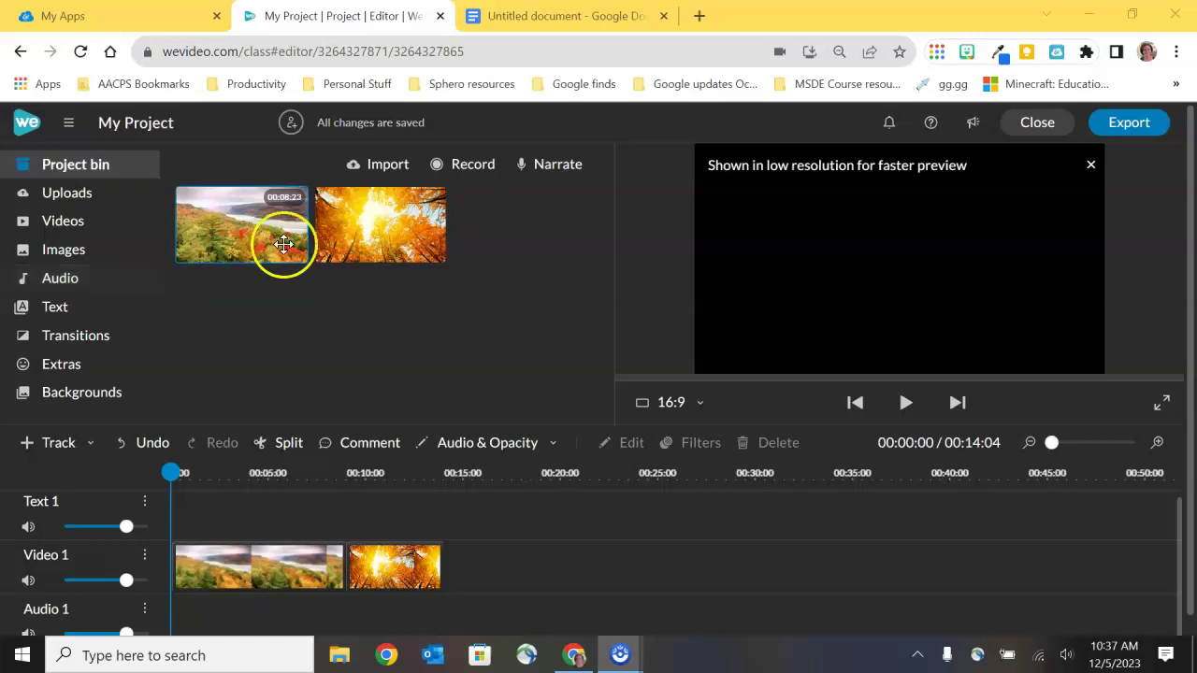
Import 'Center scroll wheel mouse.png' from the Downloads folder into the media bin.
{"action": "left_click", "coordinate": [381, 169]}
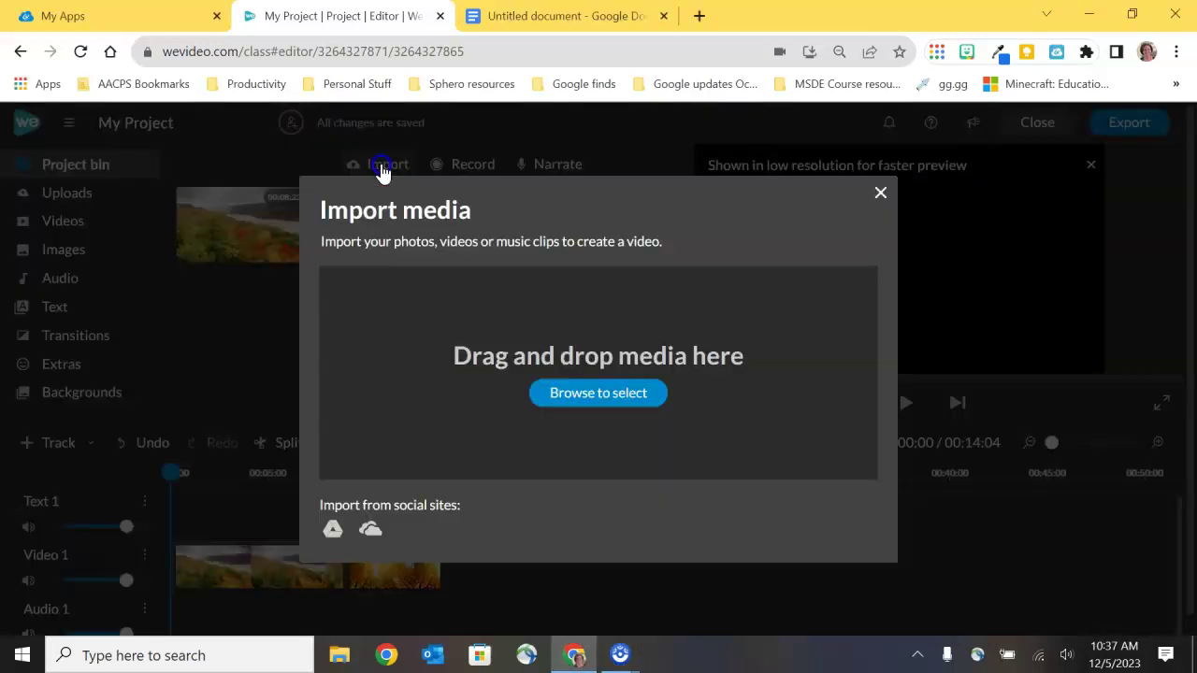
{"action": "left_click", "coordinate": [591, 398]}
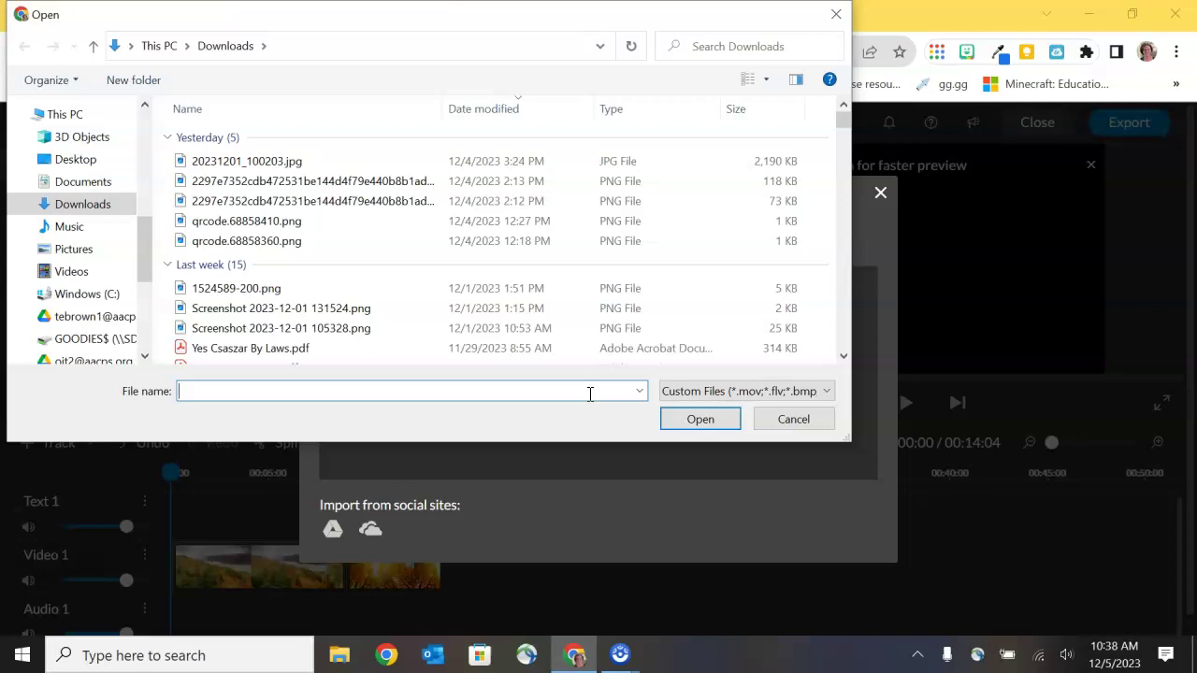
{"action": "left_click", "coordinate": [772, 417]}
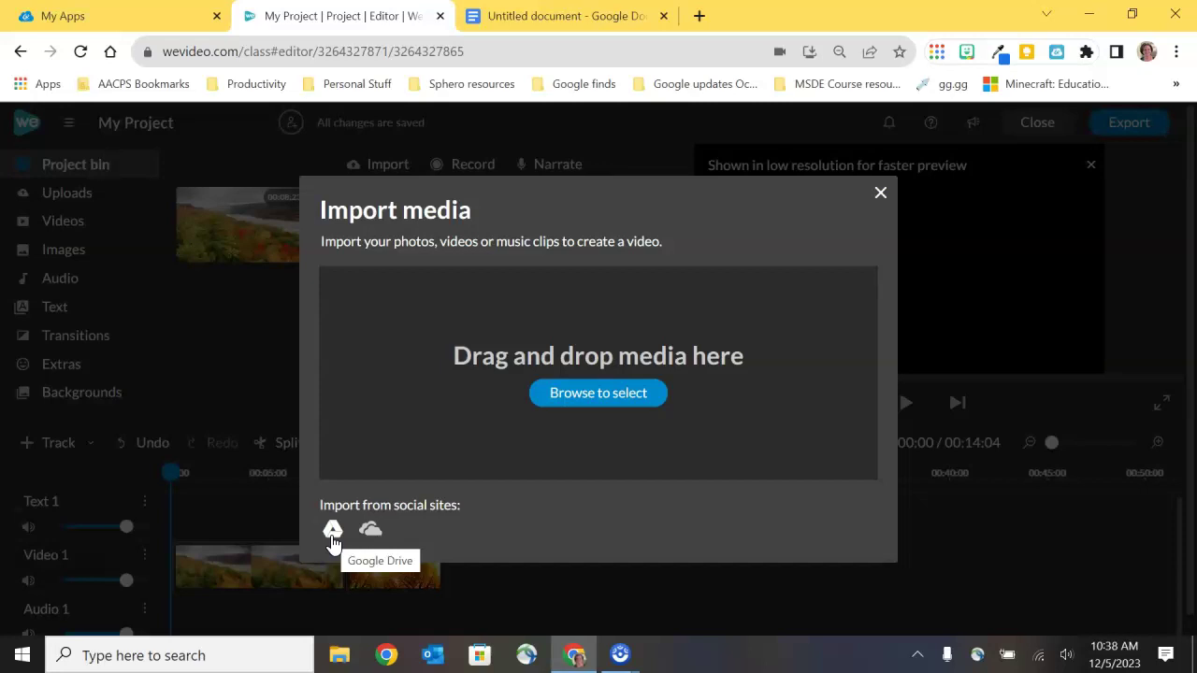
{"action": "left_click", "coordinate": [350, 530]}
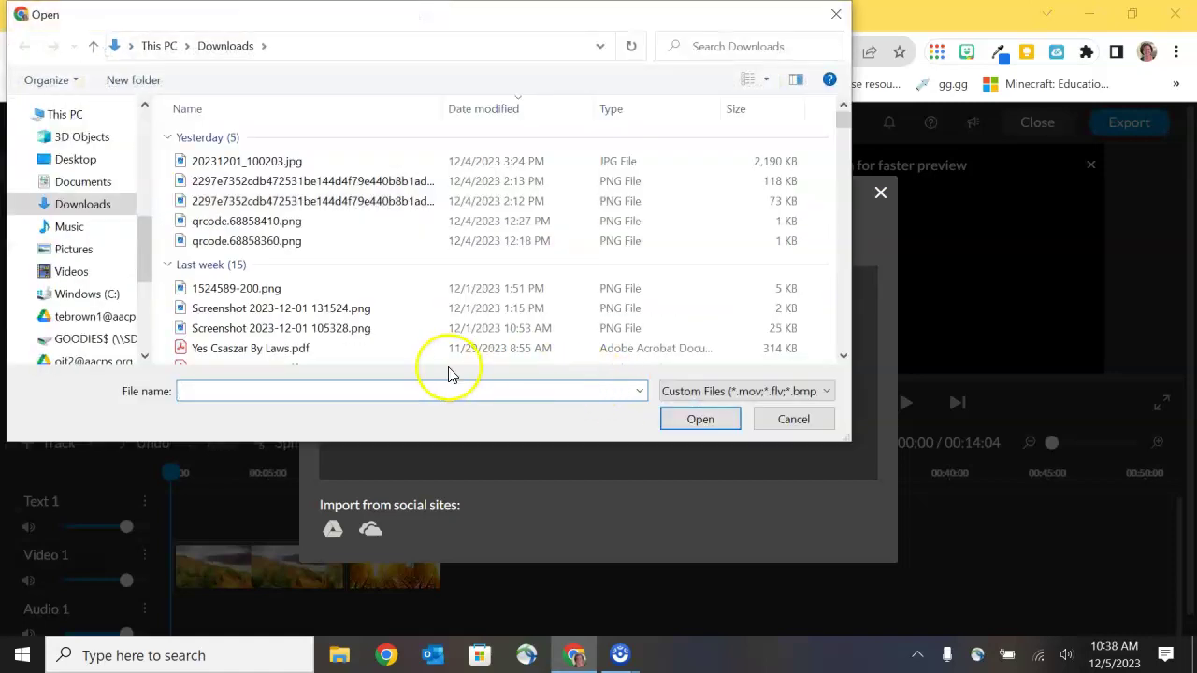
{"action": "scroll", "coordinate": [307, 324], "scroll_direction": "down", "scroll_amount": 1}
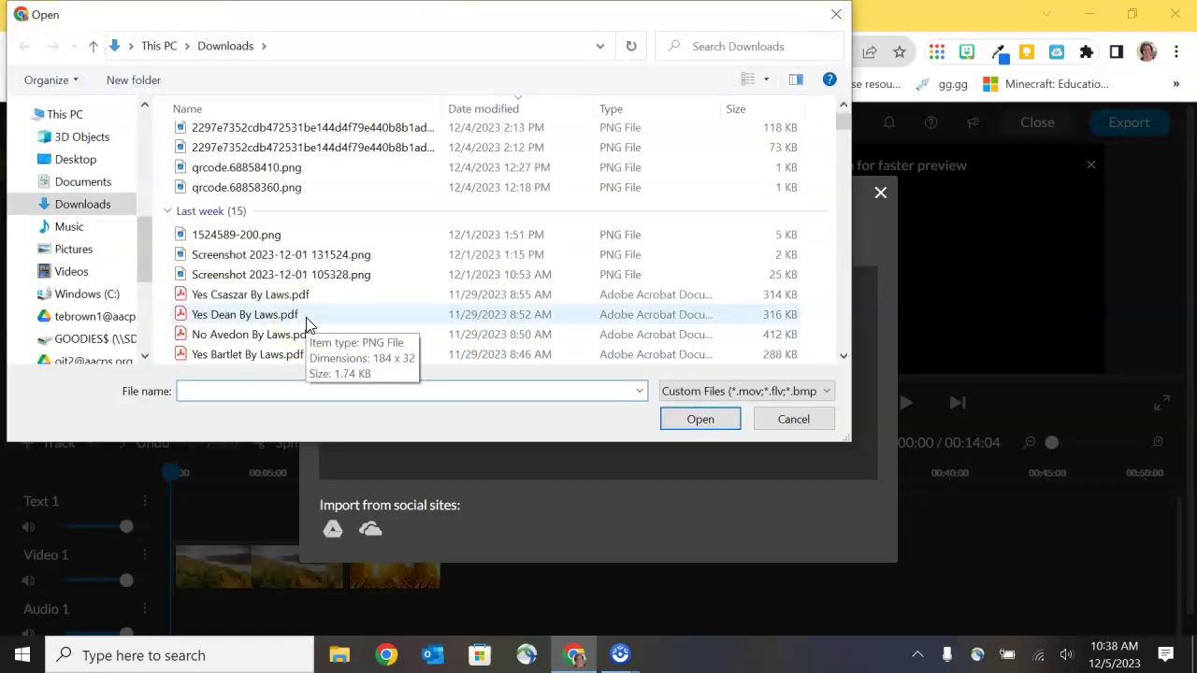
{"action": "scroll", "coordinate": [308, 325], "scroll_direction": "down", "scroll_amount": 1}
{"action": "scroll", "coordinate": [307, 324], "scroll_direction": "down", "scroll_amount": 1}
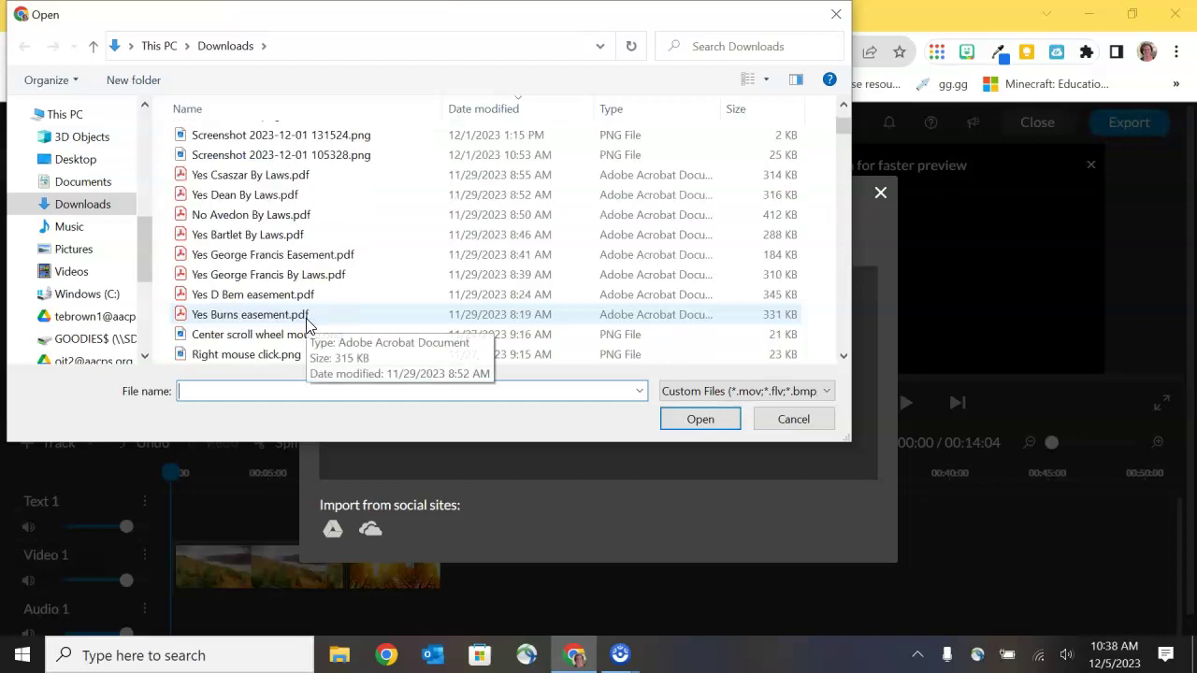
{"action": "left_click", "coordinate": [289, 335]}
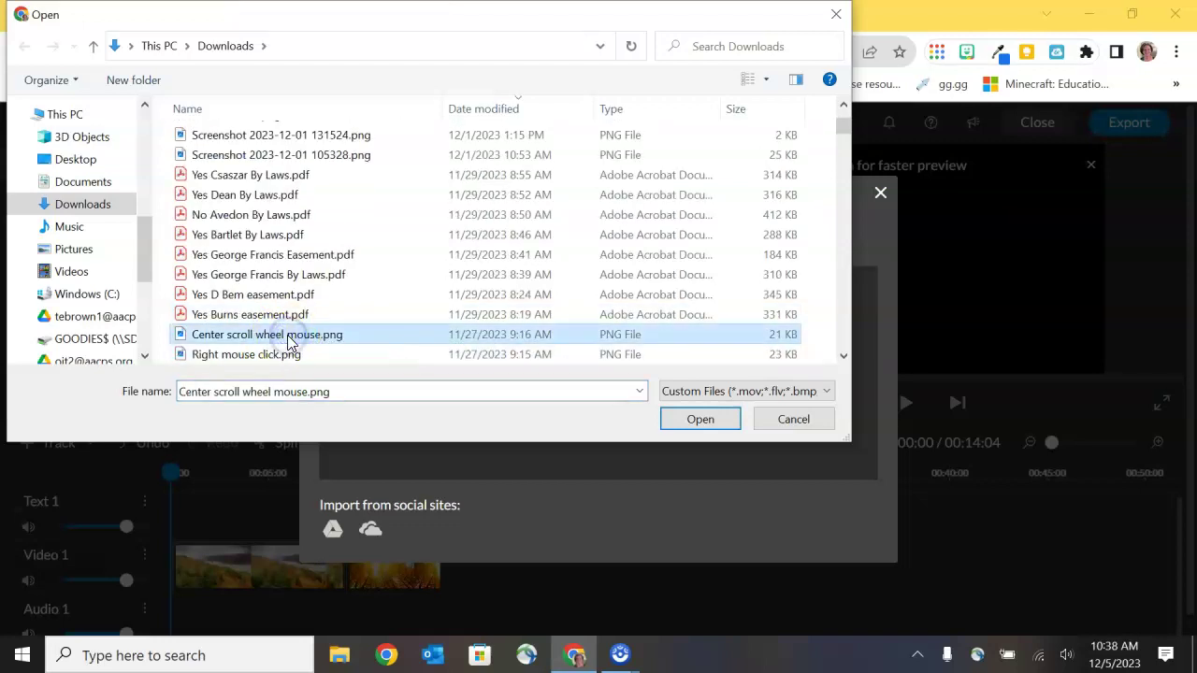
{"action": "left_click", "coordinate": [701, 421]}
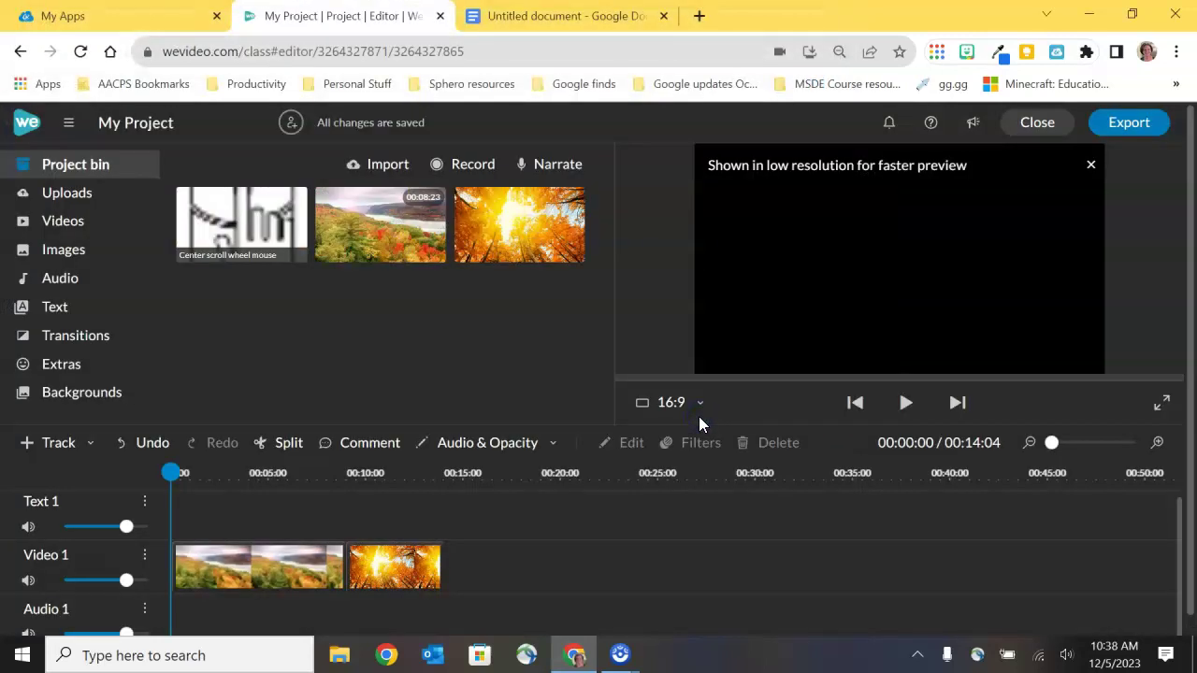
Drop the mouse image on Video 1 and insert-and-push it ahead of the autumn trees clip.
{"action": "left_click", "coordinate": [666, 414]}
{"action": "left_click", "coordinate": [503, 396]}
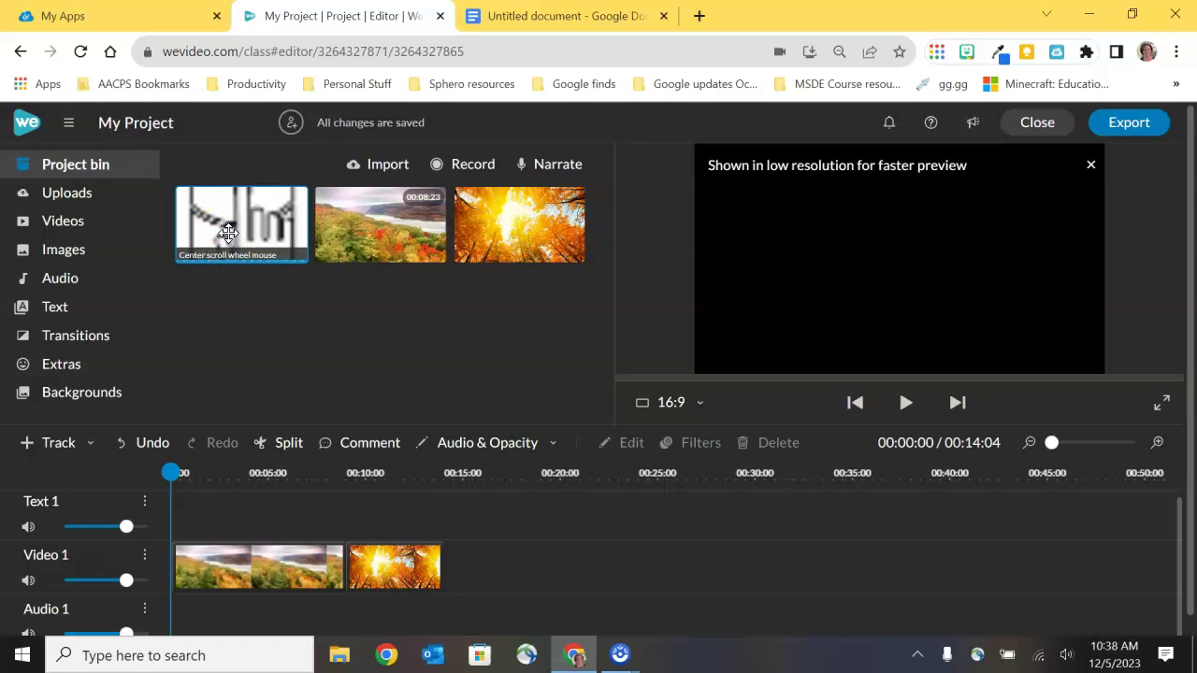
{"action": "left_click_drag", "start_coordinate": [228, 233], "coordinate": [455, 568]}
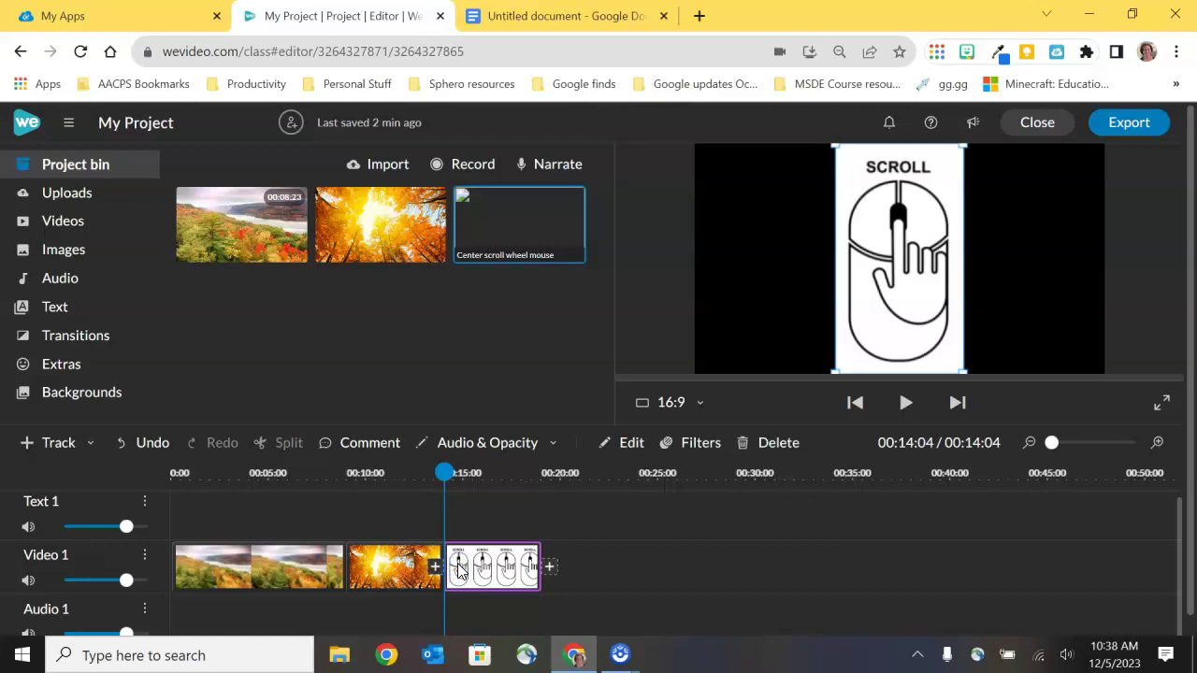
{"action": "left_click", "coordinate": [494, 568]}
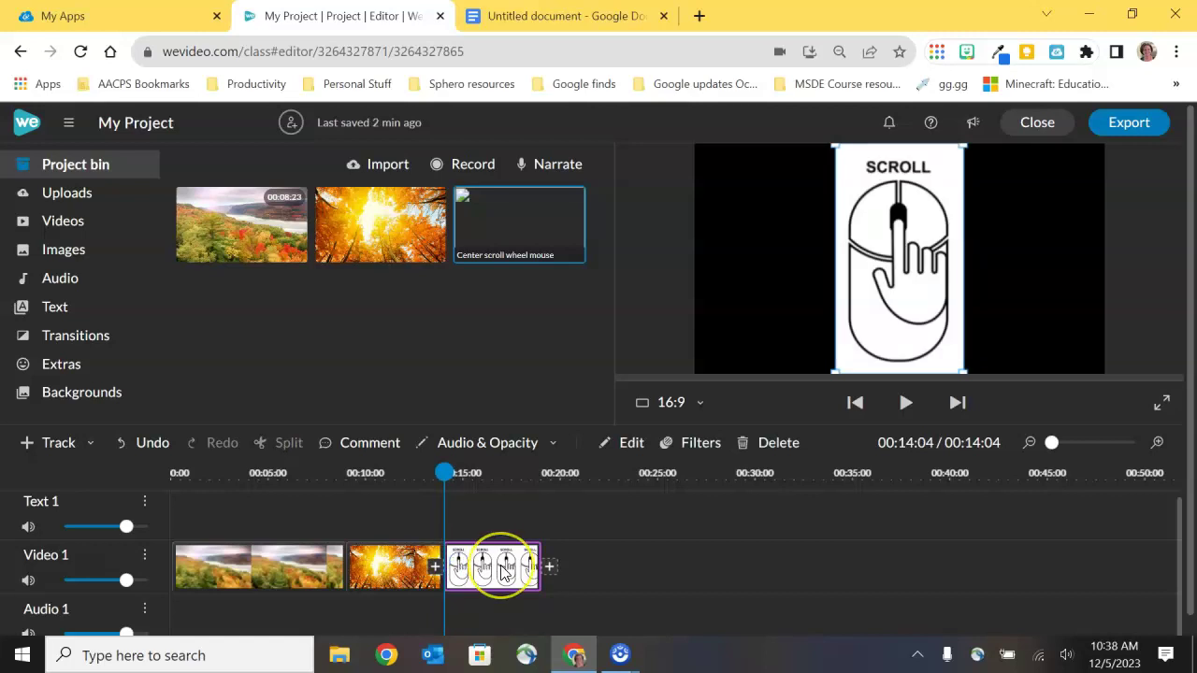
{"action": "left_click_drag", "start_coordinate": [503, 573], "coordinate": [390, 552]}
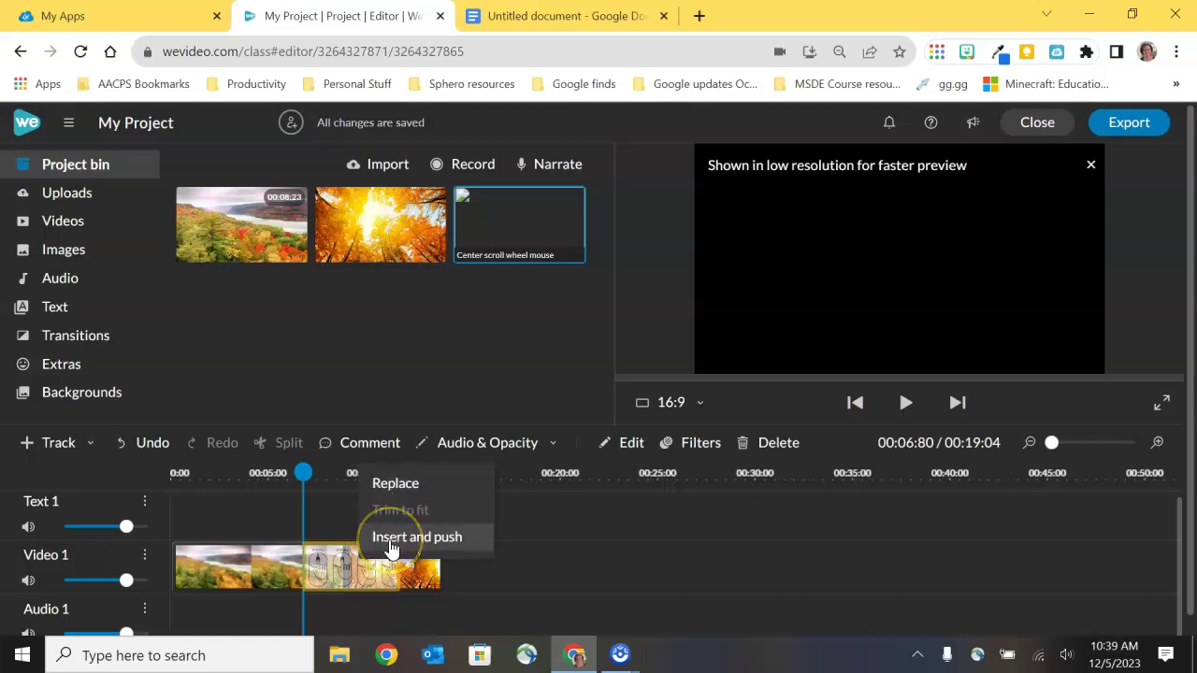
{"action": "left_click", "coordinate": [391, 539]}
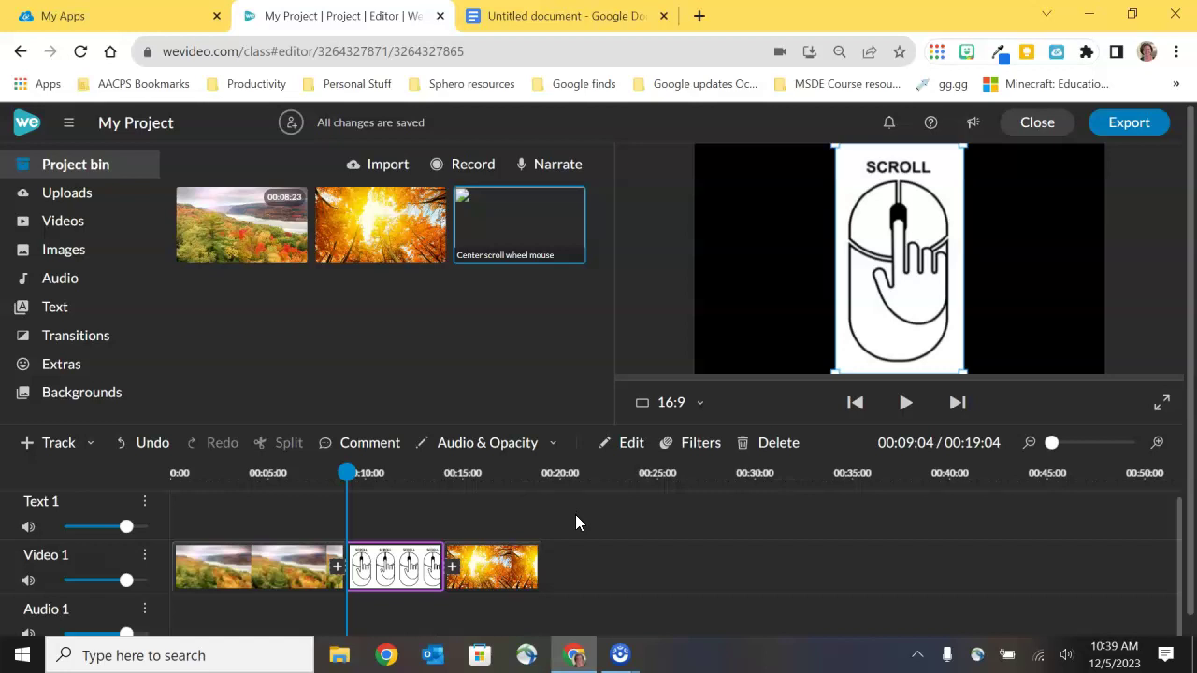
Start a new recording with Screen & webcam as the source.
{"action": "scroll", "coordinate": [484, 402], "scroll_direction": "down", "scroll_amount": 1}
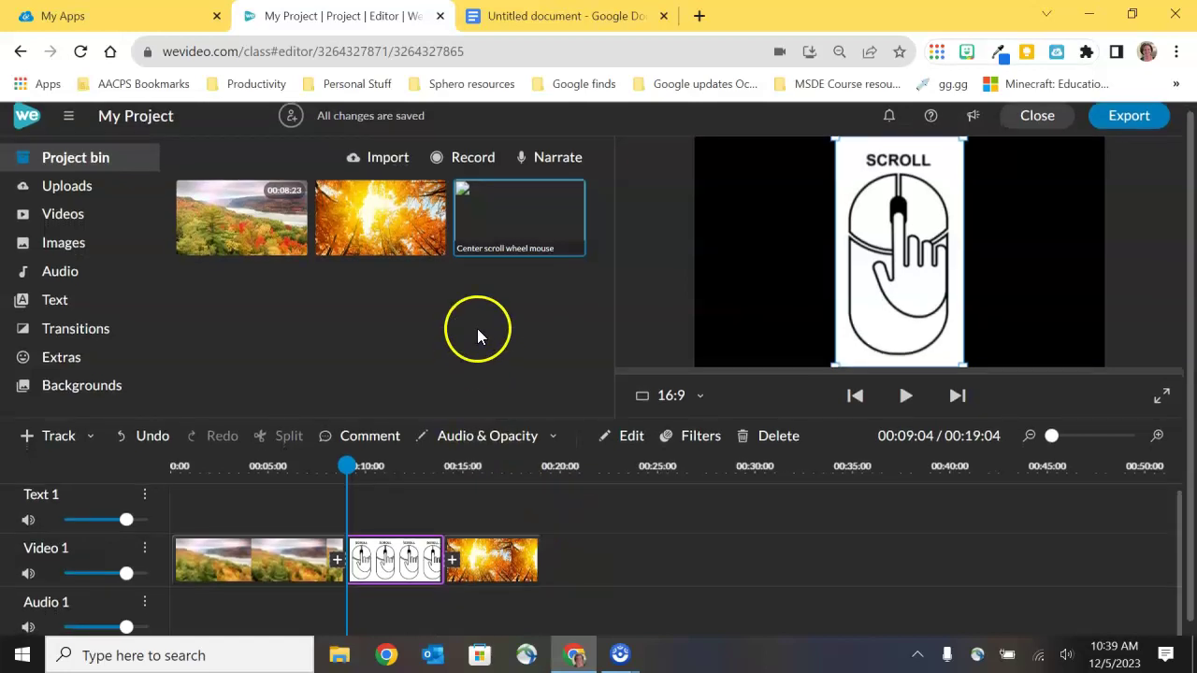
{"action": "left_click", "coordinate": [462, 172]}
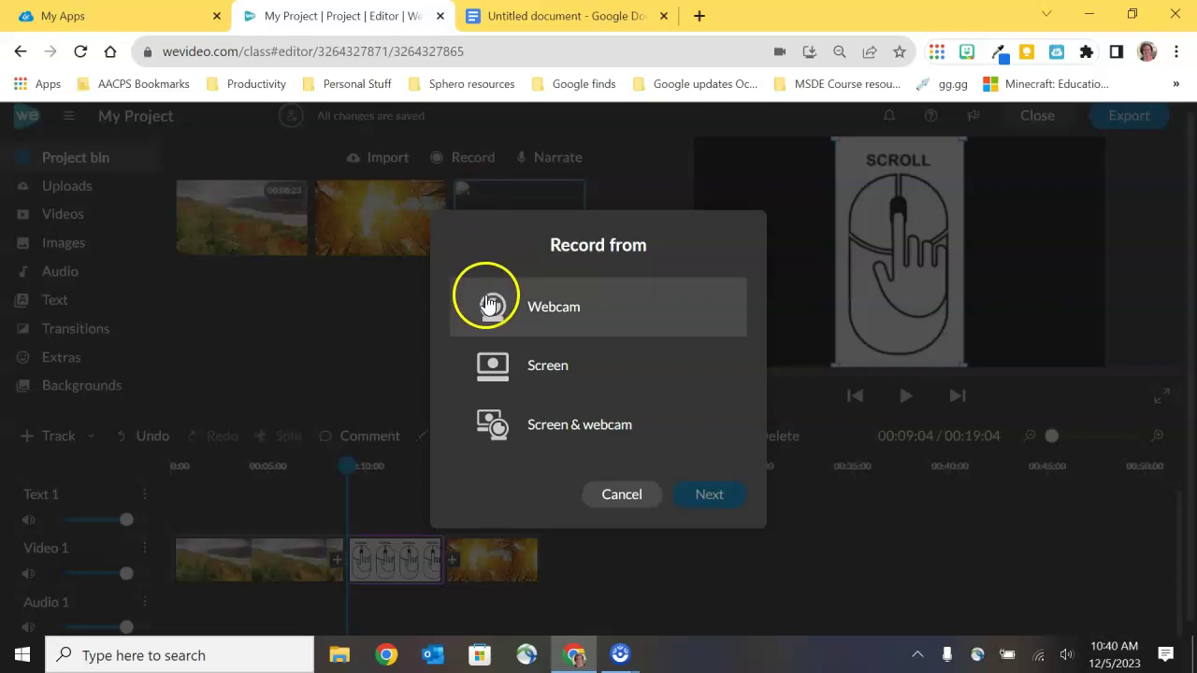
{"action": "left_click", "coordinate": [575, 440]}
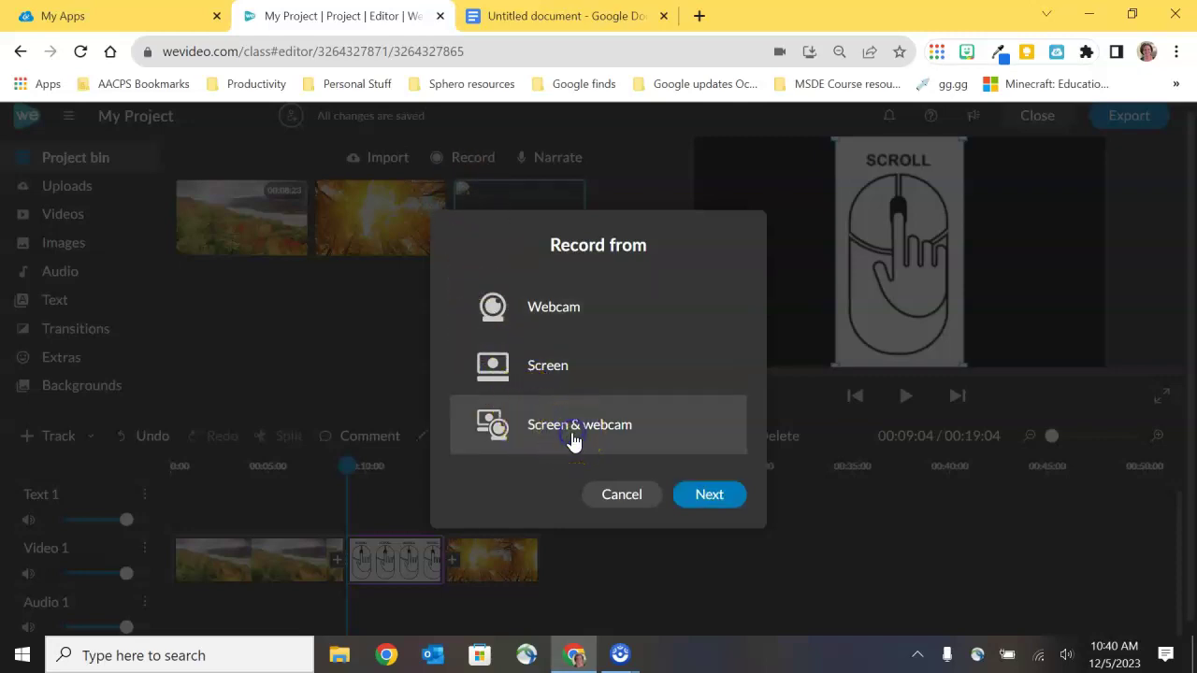
Continue to the Record setup with HP HD Camera preview and the default microphone.
{"action": "left_click", "coordinate": [709, 496]}
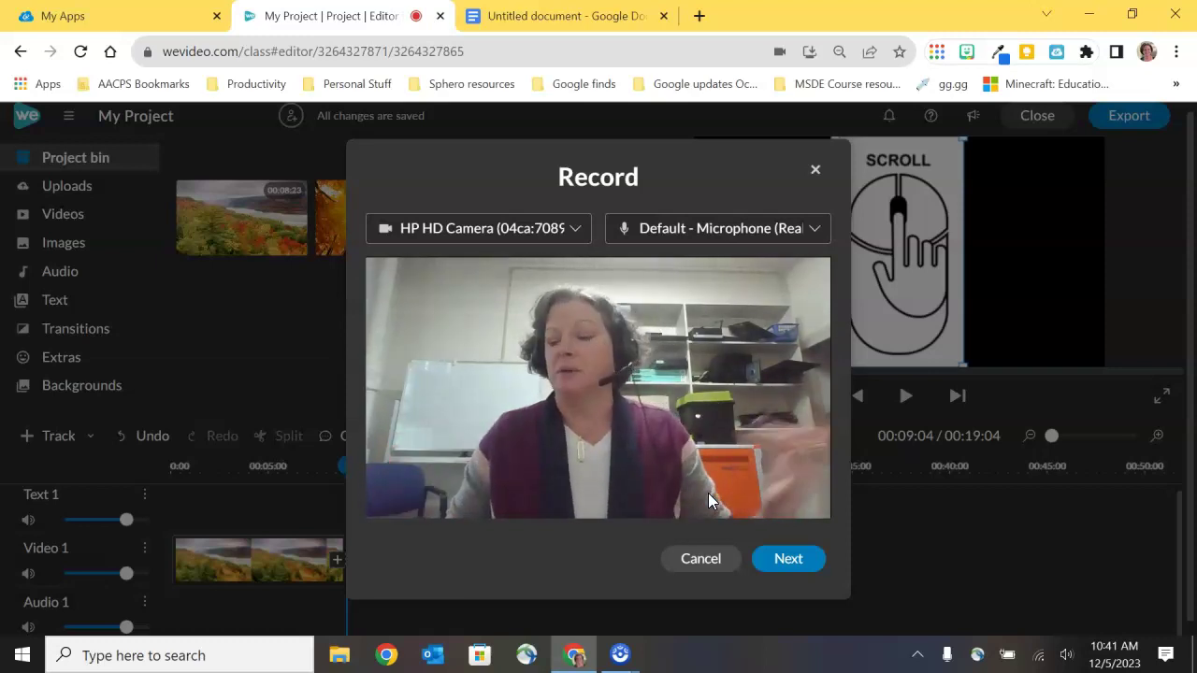
Share the Entire screen from Chrome's share picker to begin the screen-and-webcam recording.
{"action": "left_click", "coordinate": [784, 561]}
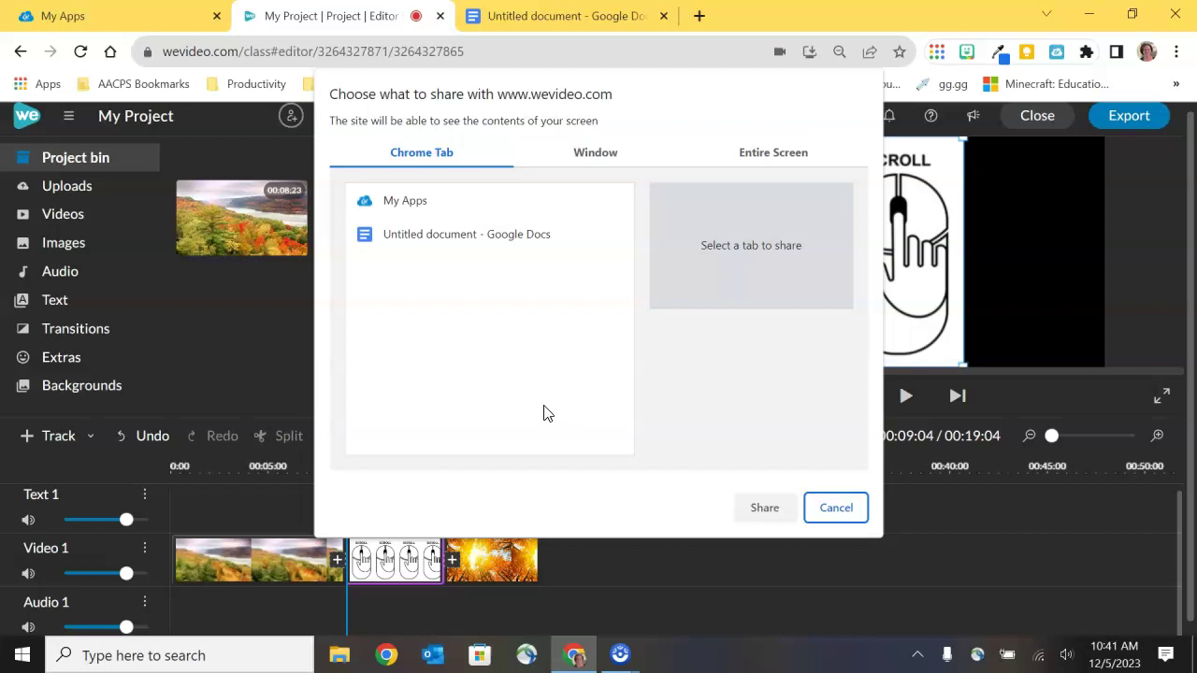
{"action": "left_click", "coordinate": [440, 159]}
{"action": "left_click", "coordinate": [598, 156]}
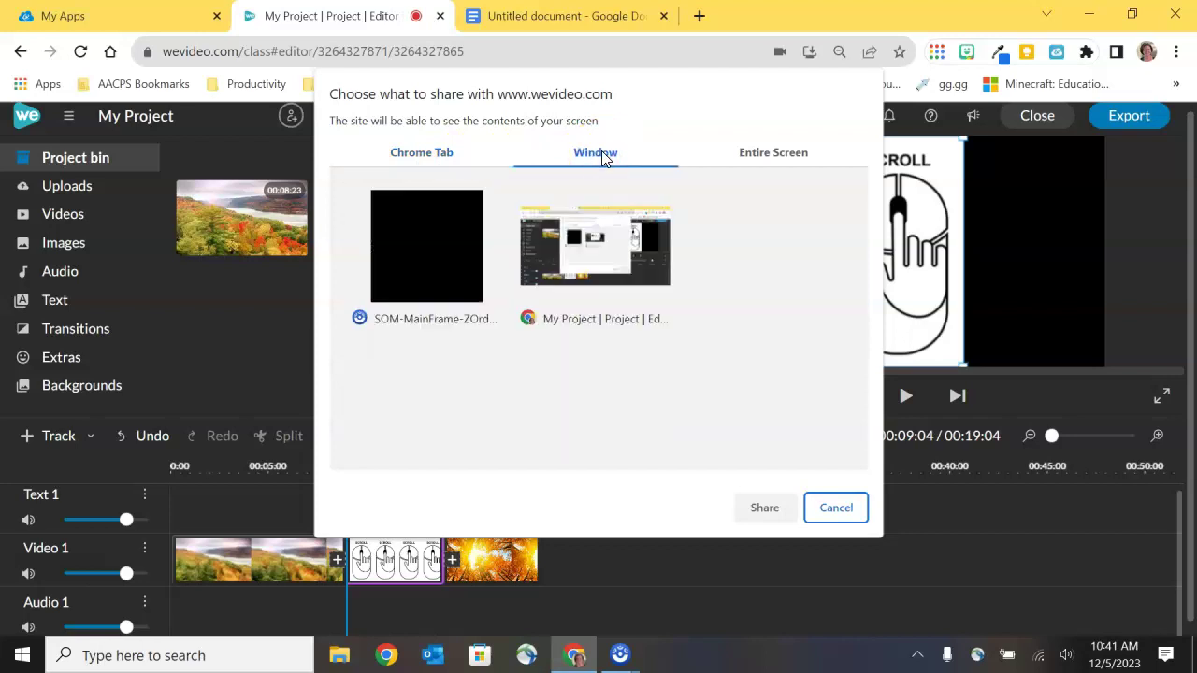
{"action": "left_click", "coordinate": [793, 157]}
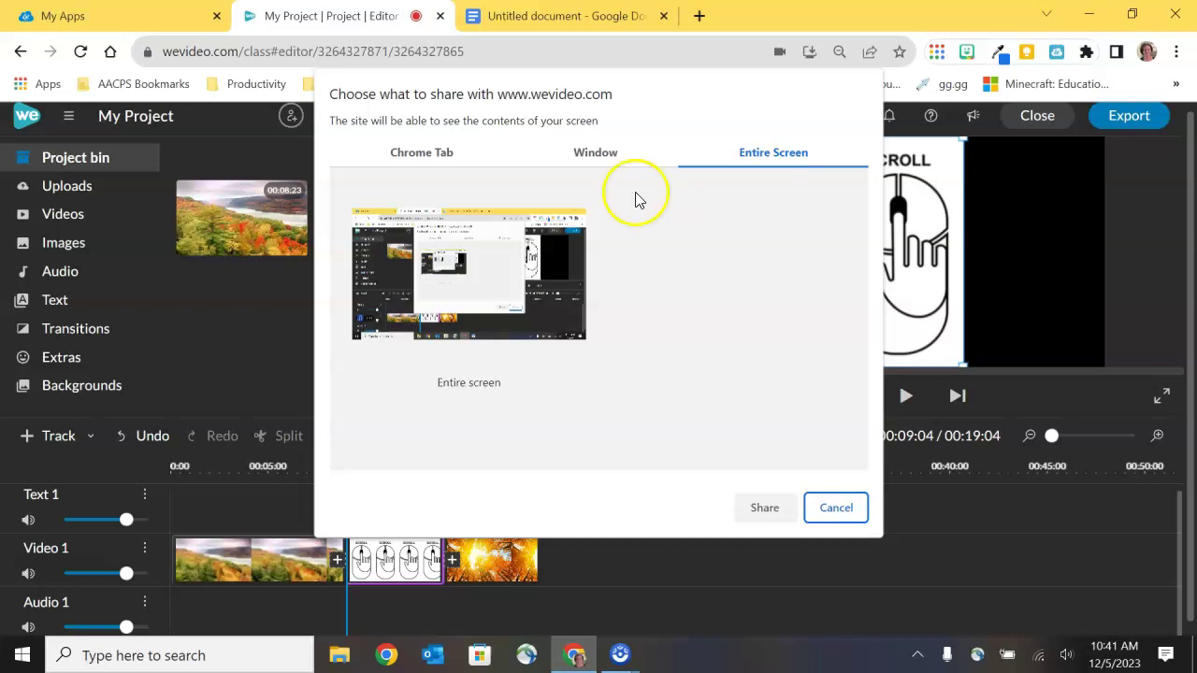
{"action": "left_click", "coordinate": [505, 290]}
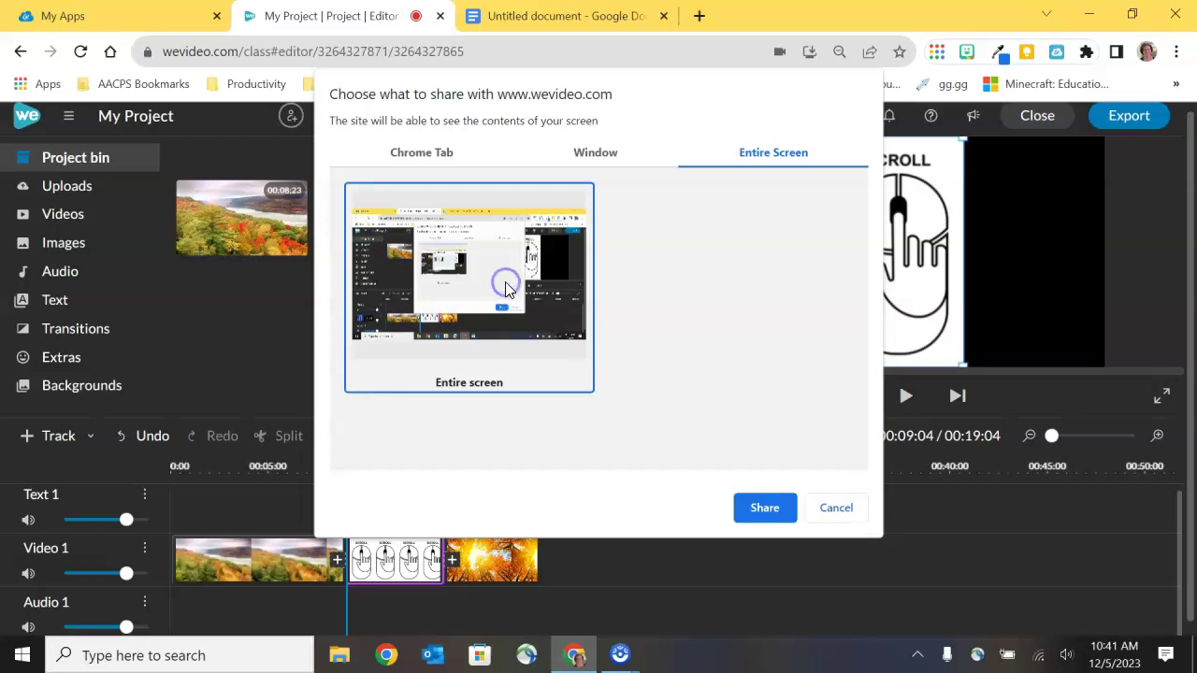
{"action": "left_click", "coordinate": [764, 508]}
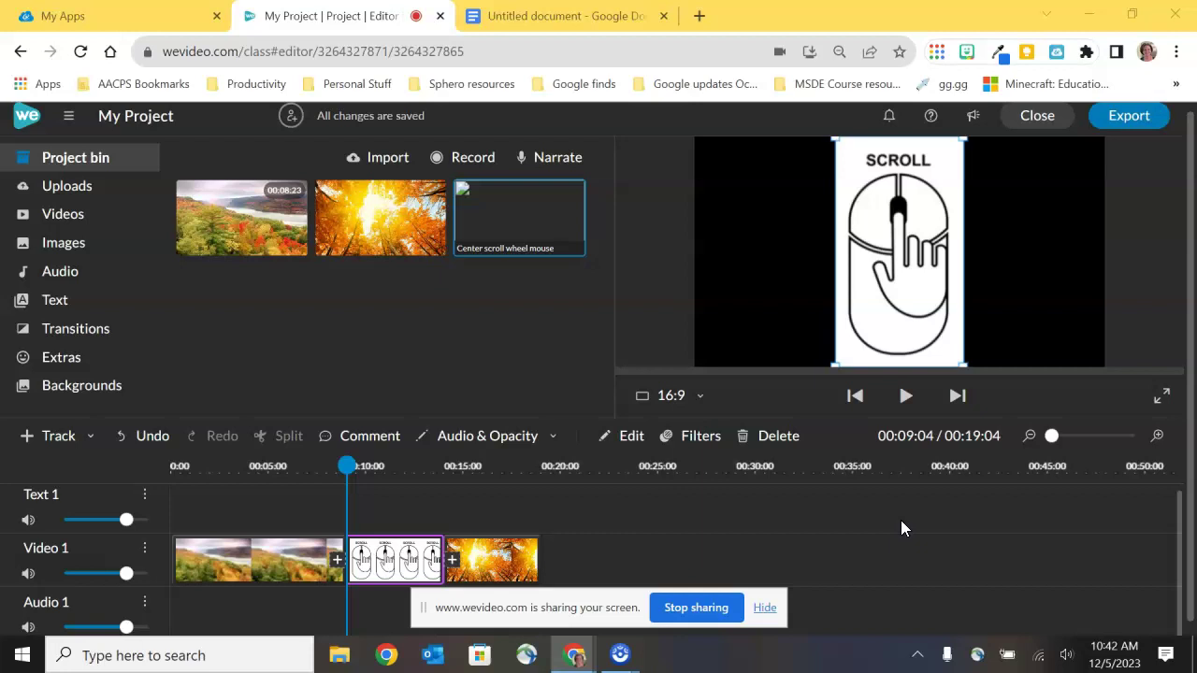
Switch to the Untitled Google Docs tab listing the recommended equipment.
{"action": "left_click", "coordinate": [542, 18]}
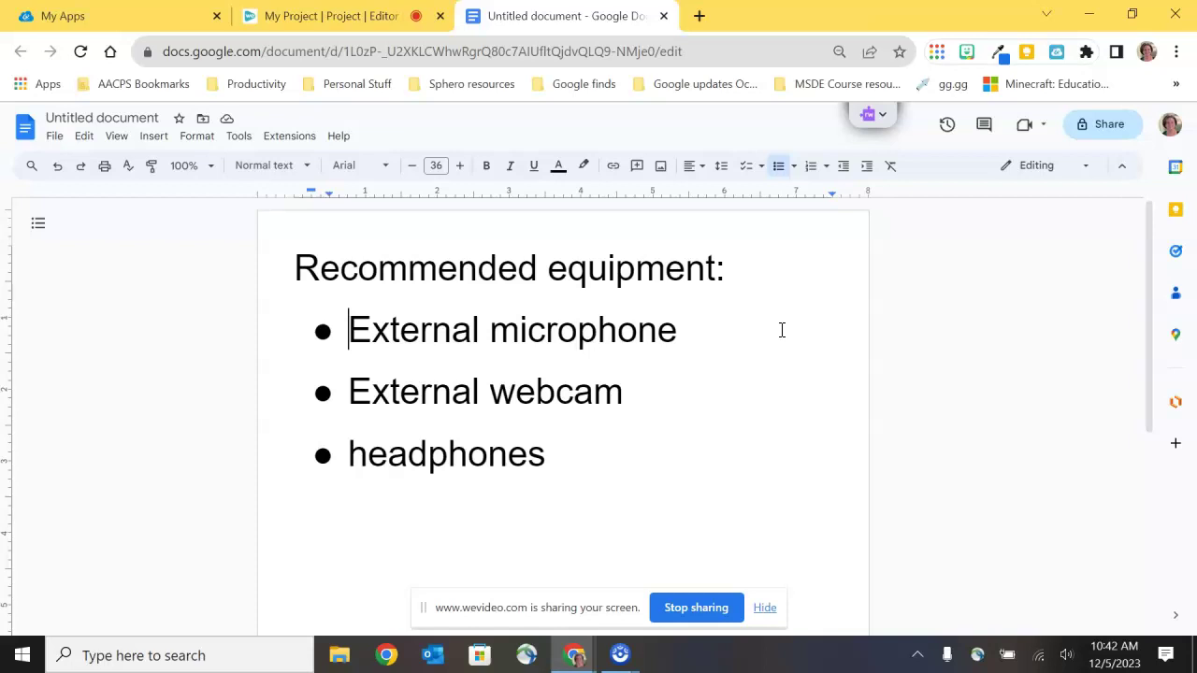
Stop sharing from the My Apps page and return to the My Project tab.
{"action": "left_click", "coordinate": [164, 21]}
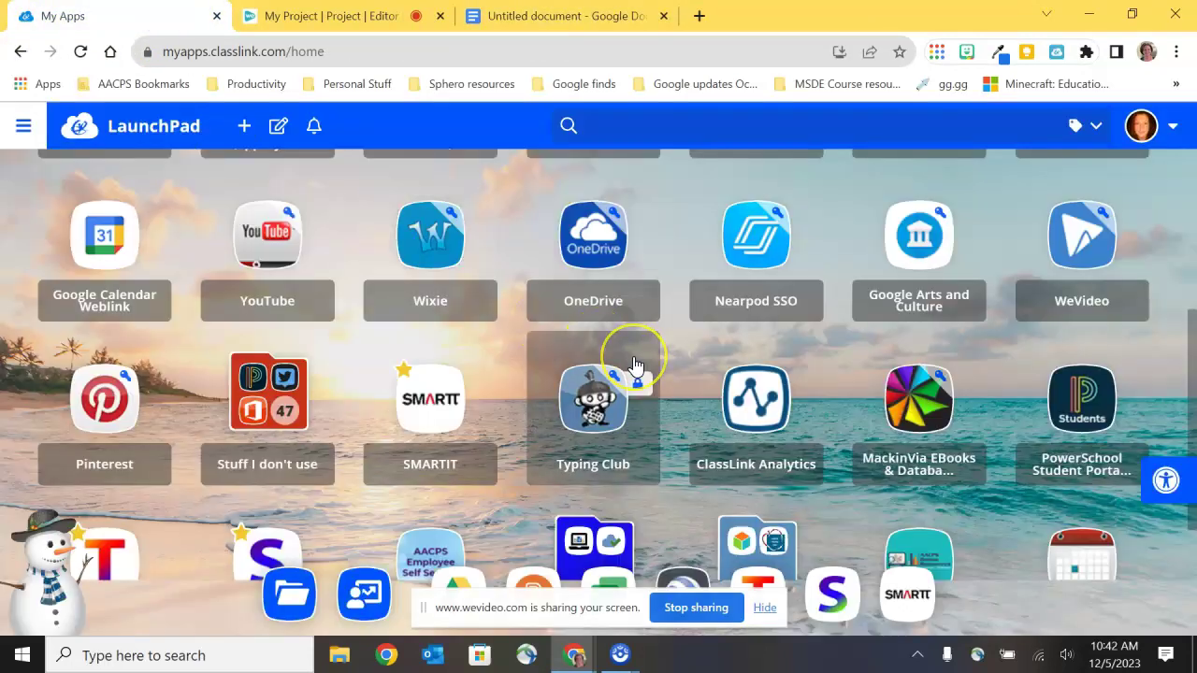
{"action": "scroll", "coordinate": [633, 355], "scroll_direction": "down", "scroll_amount": 1}
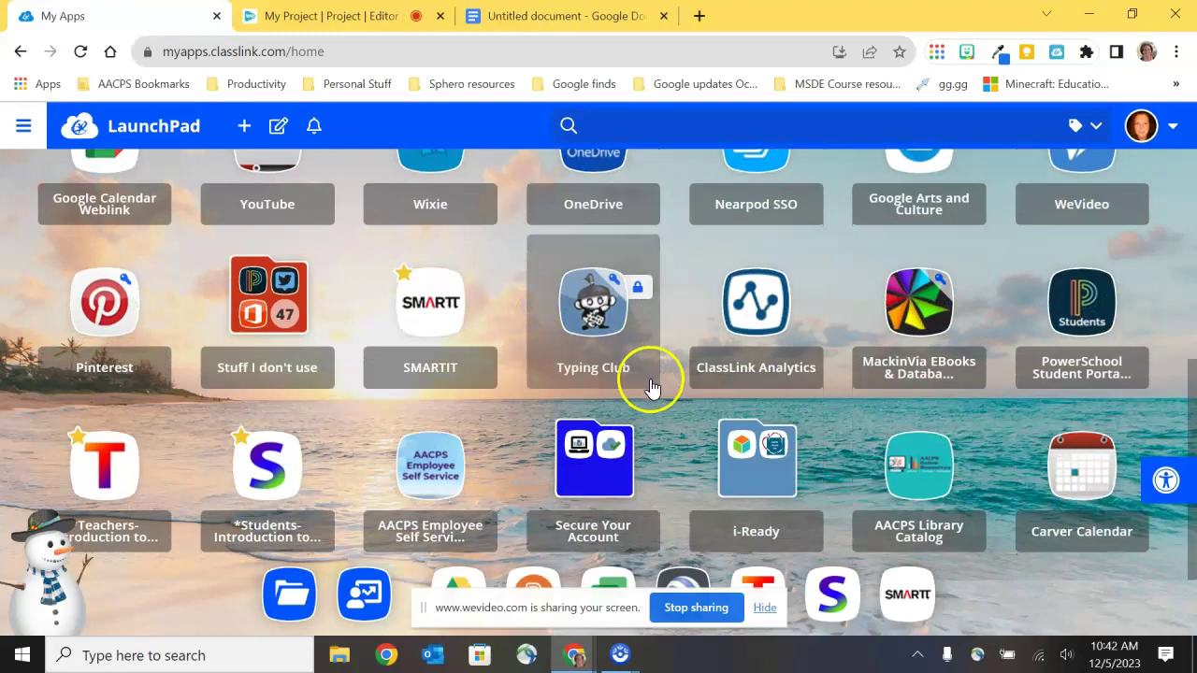
{"action": "scroll", "coordinate": [646, 416], "scroll_direction": "up", "scroll_amount": 1}
{"action": "scroll", "coordinate": [646, 421], "scroll_direction": "up", "scroll_amount": 2}
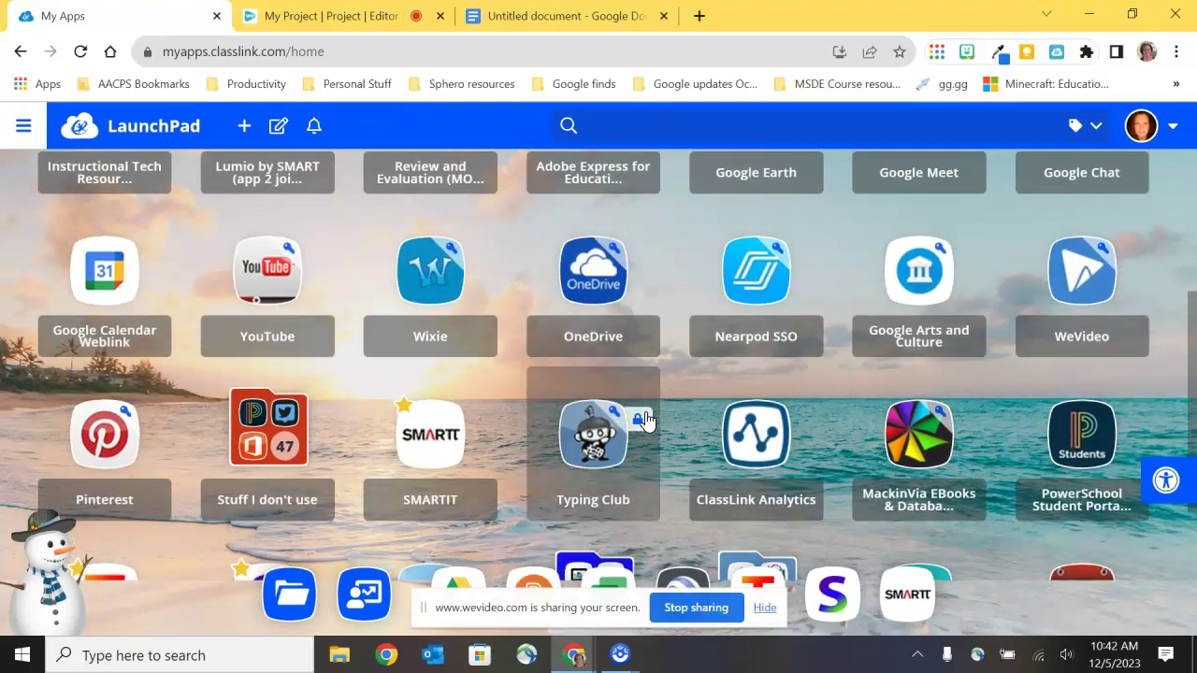
{"action": "scroll", "coordinate": [645, 420], "scroll_direction": "up", "scroll_amount": 1}
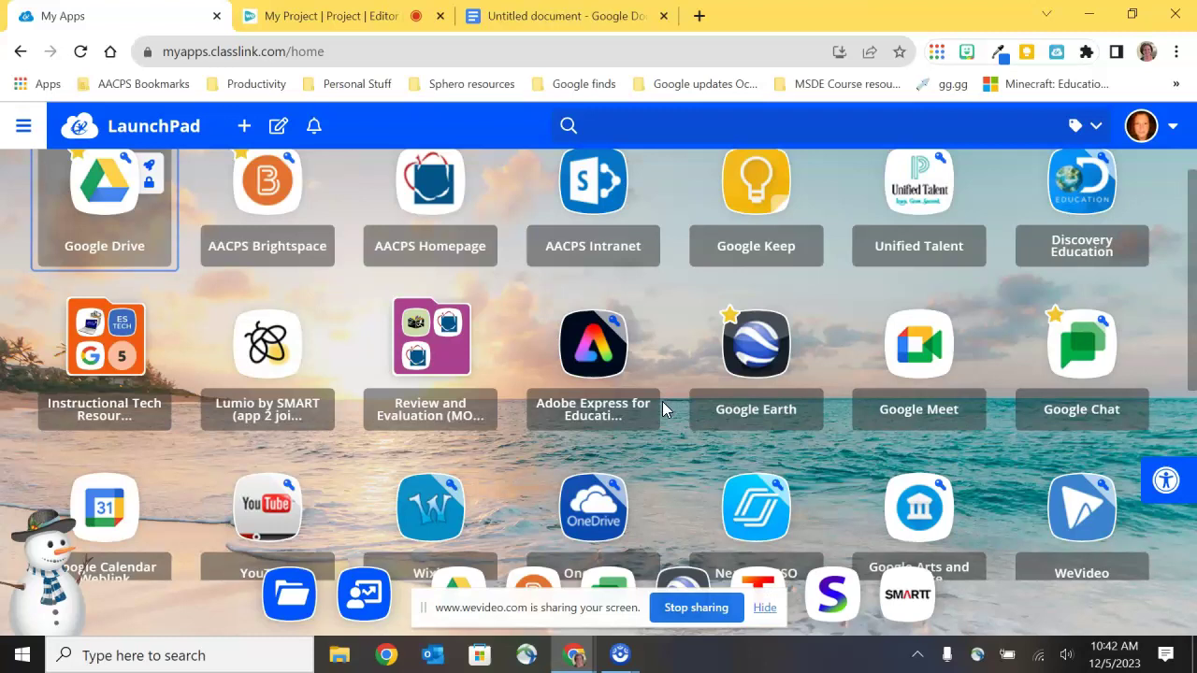
{"action": "left_click", "coordinate": [692, 615]}
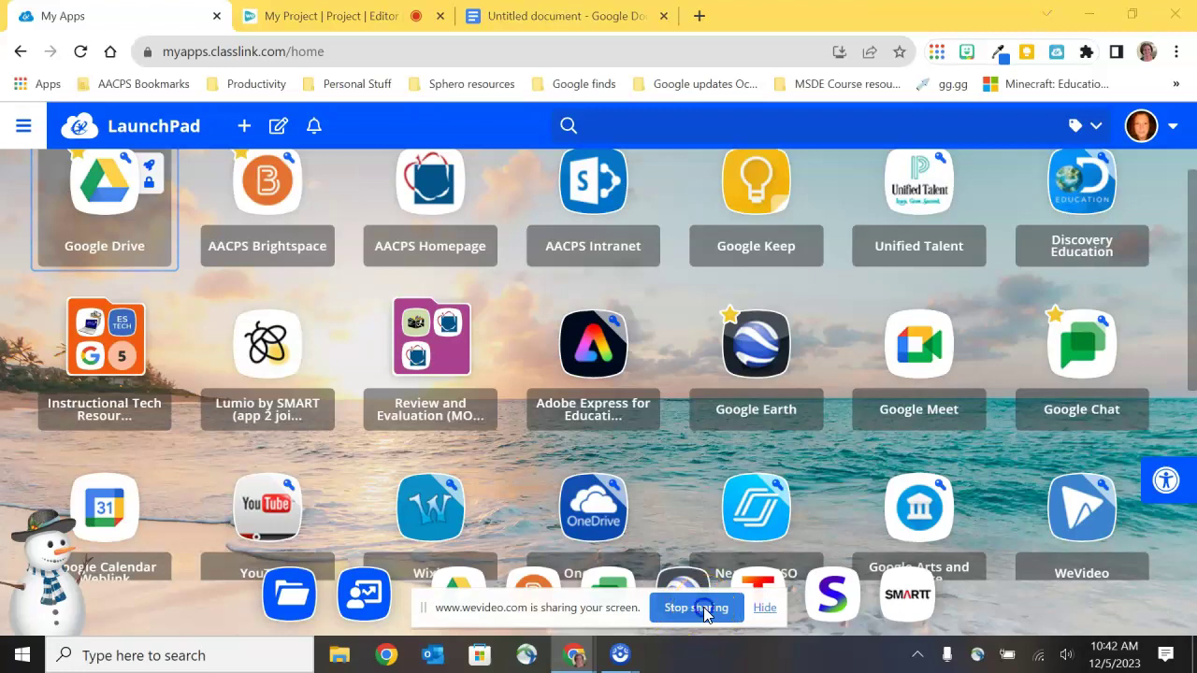
{"action": "left_click", "coordinate": [329, 20]}
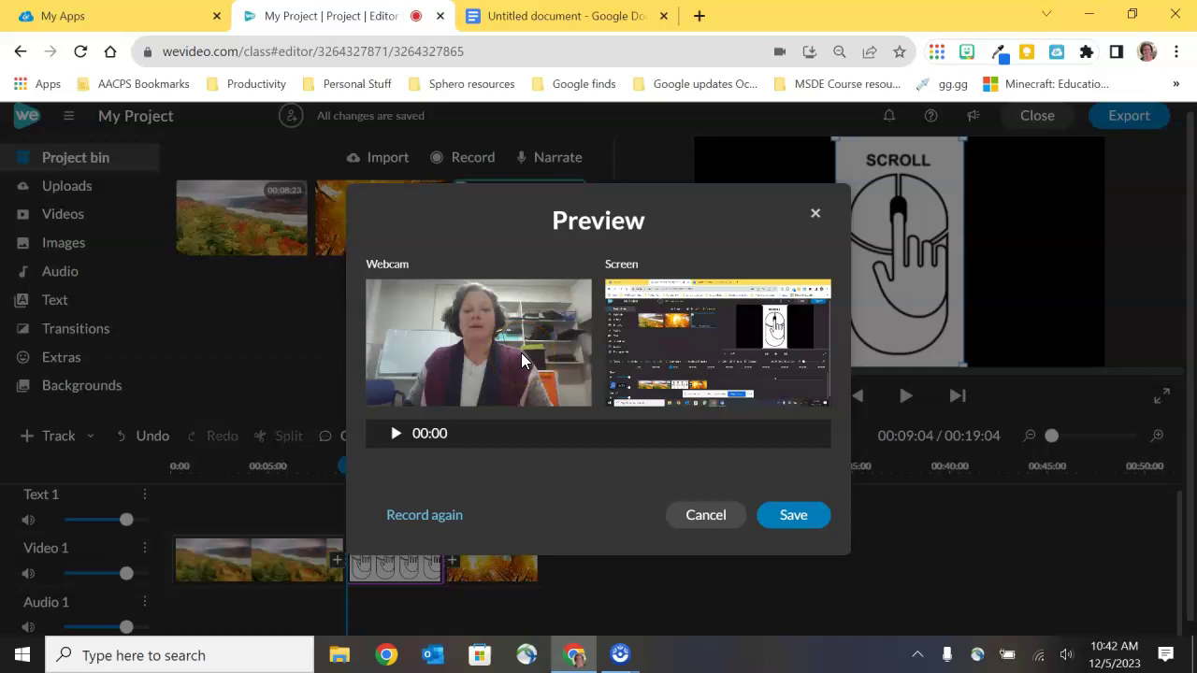
Preview the 00:38 recording, then save the Screen and Webcam clips to the timeline.
{"action": "left_click", "coordinate": [427, 422]}
{"action": "left_click", "coordinate": [396, 435]}
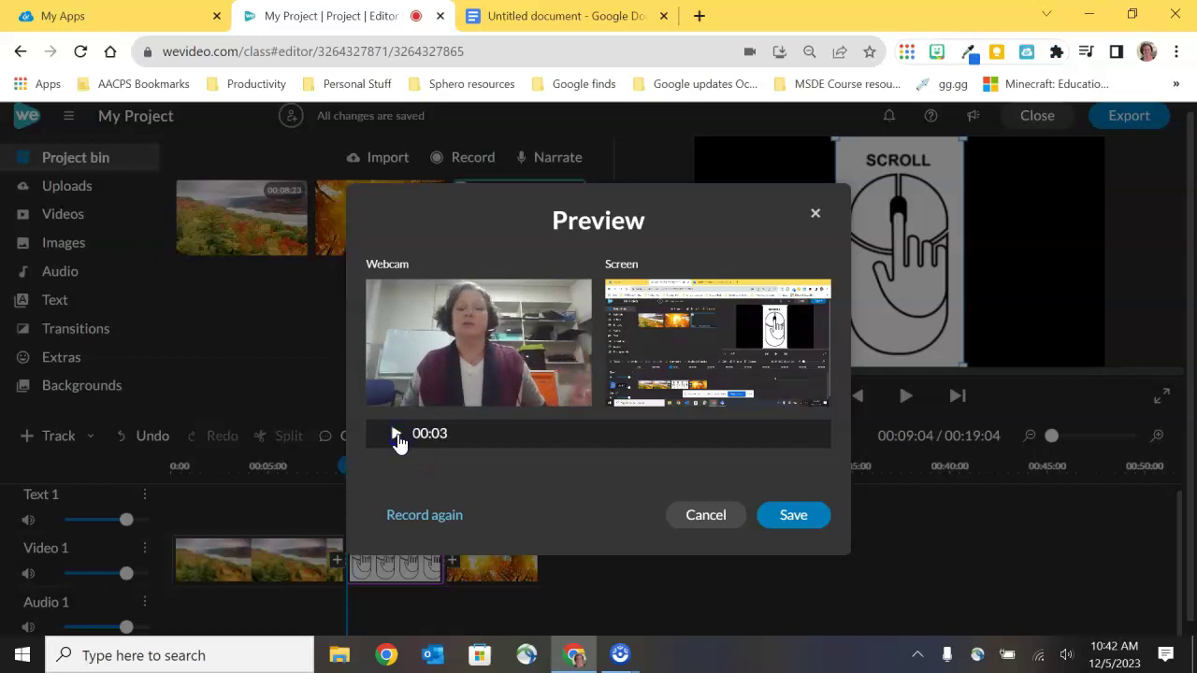
{"action": "left_click", "coordinate": [404, 526]}
{"action": "left_click", "coordinate": [798, 512]}
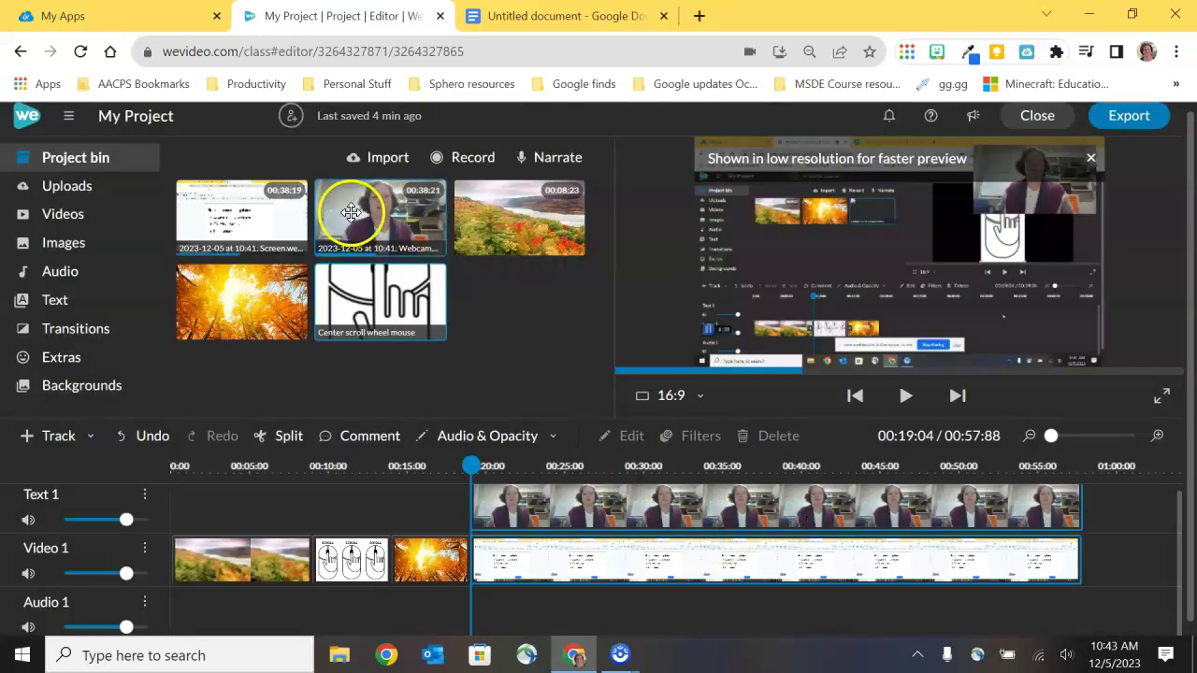
{"action": "left_click", "coordinate": [380, 215]}
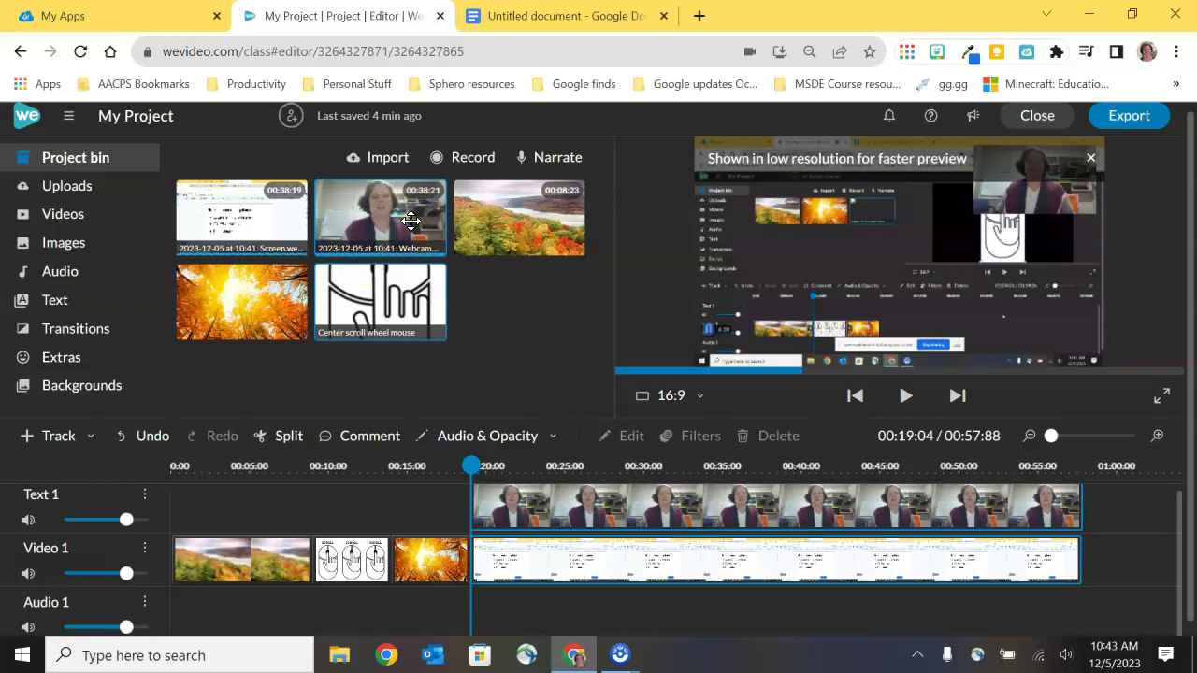
{"action": "left_click_drag", "start_coordinate": [412, 219], "coordinate": [632, 515]}
{"action": "left_click", "coordinate": [606, 560]}
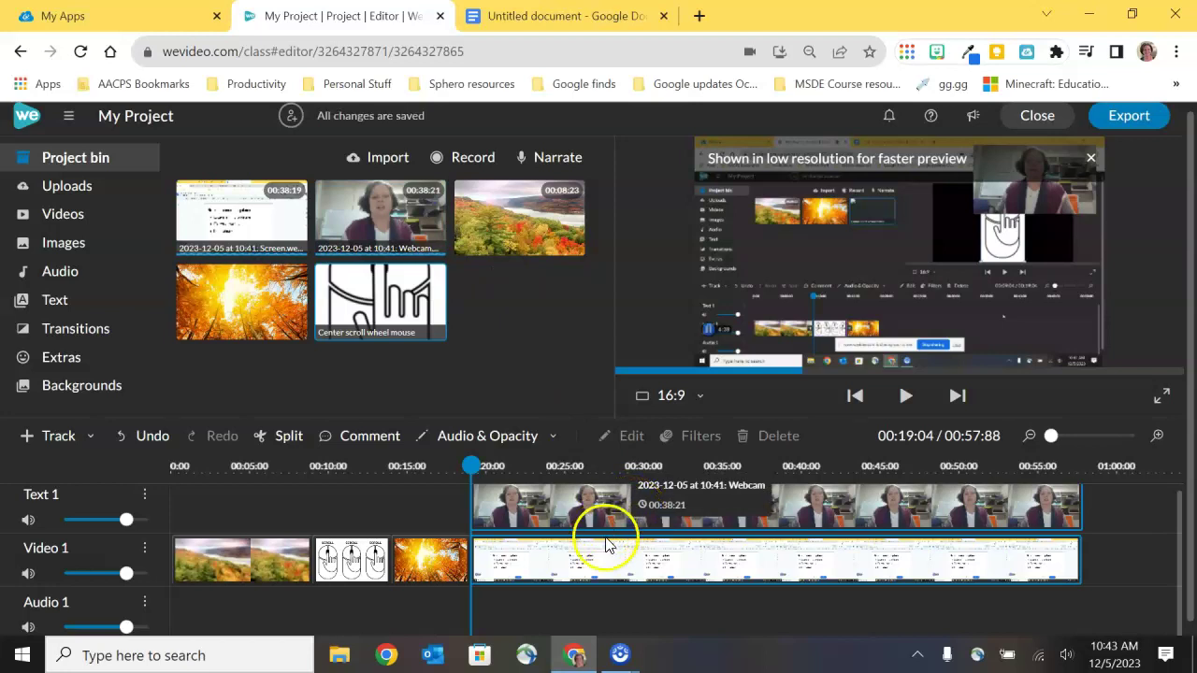
{"action": "mouse_move", "coordinate": [606, 559]}
{"action": "left_mouse_down"}
{"action": "mouse_move", "coordinate": [593, 508]}
{"action": "mouse_move", "coordinate": [597, 549]}
{"action": "left_mouse_up"}
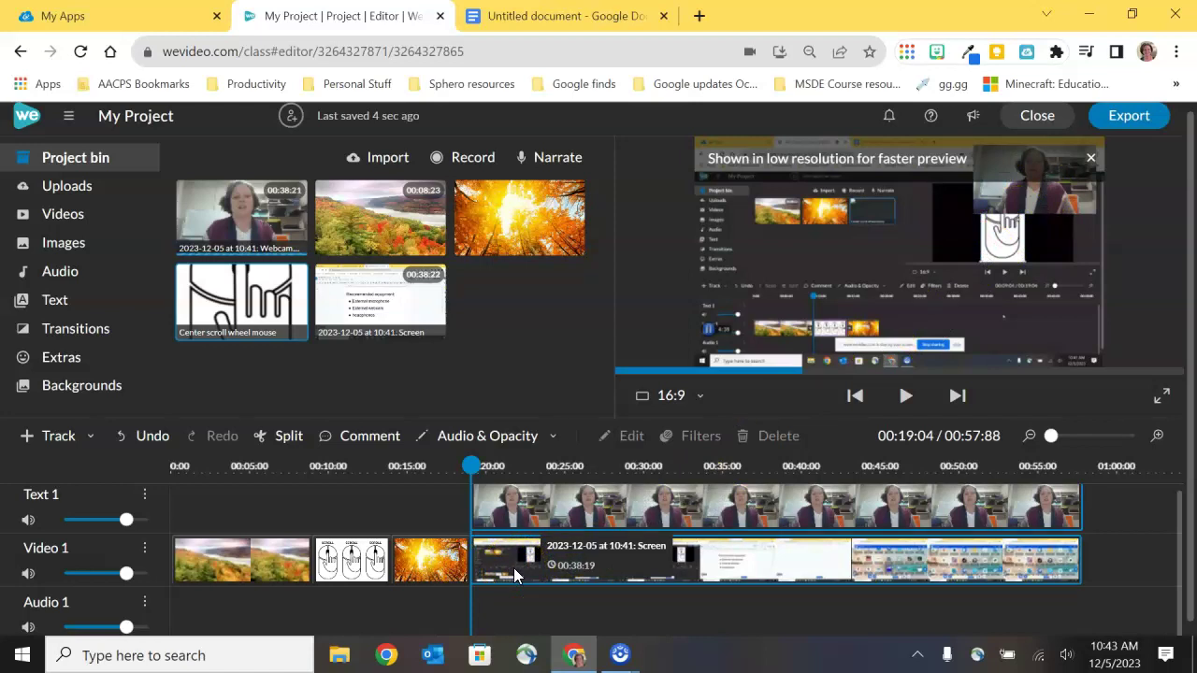
{"action": "left_click", "coordinate": [66, 549]}
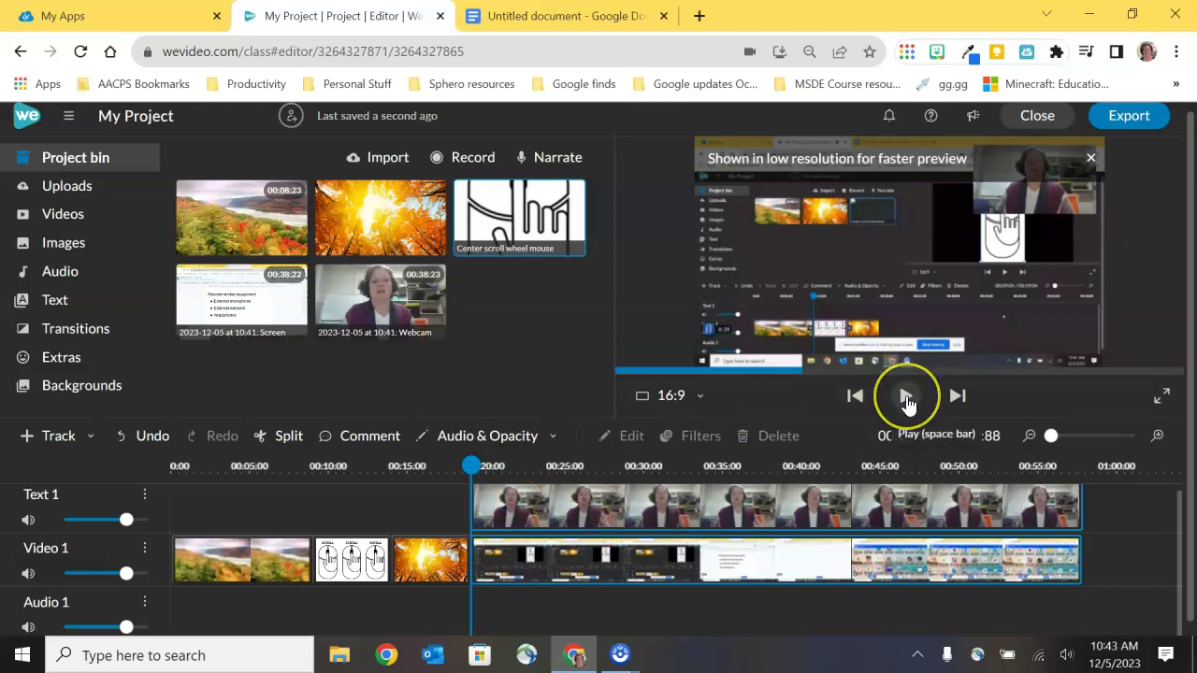
{"action": "left_click", "coordinate": [905, 398]}
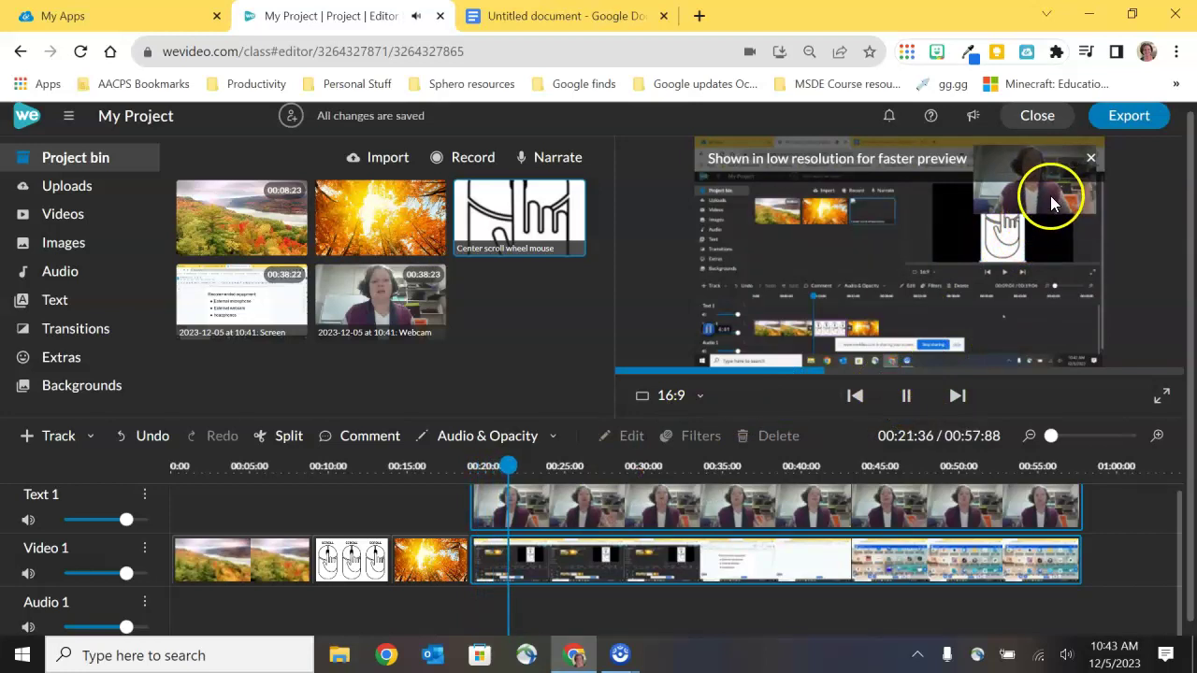
{"action": "left_click", "coordinate": [905, 396]}
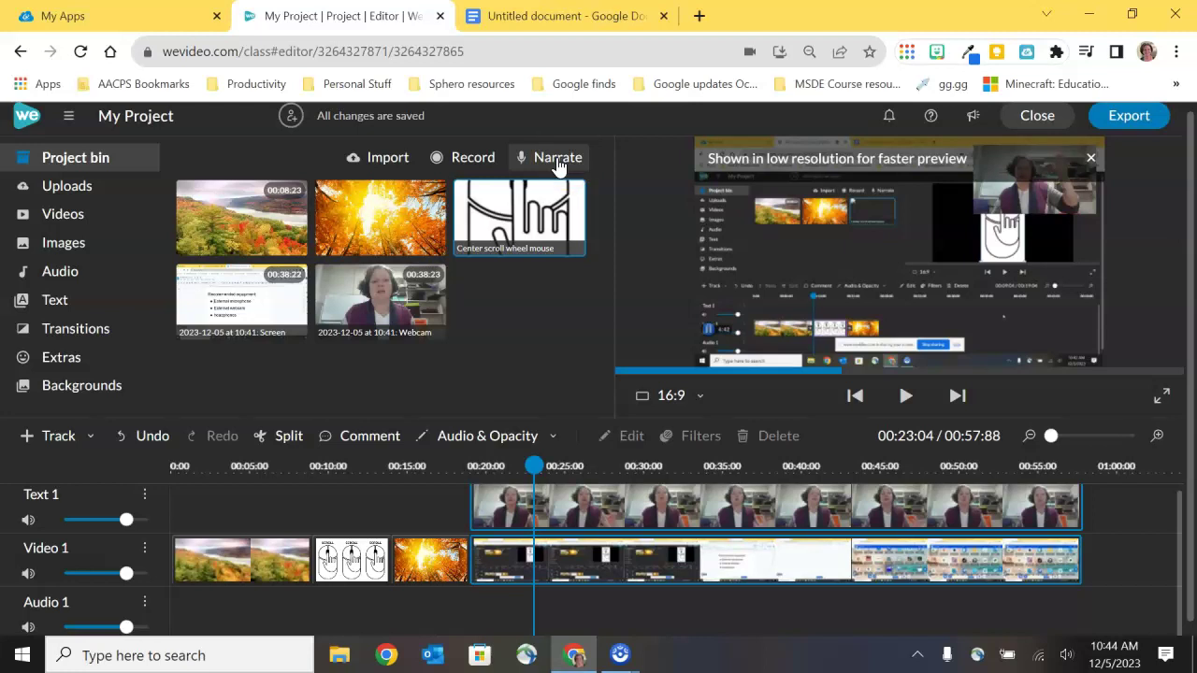
{"action": "left_click", "coordinate": [215, 567]}
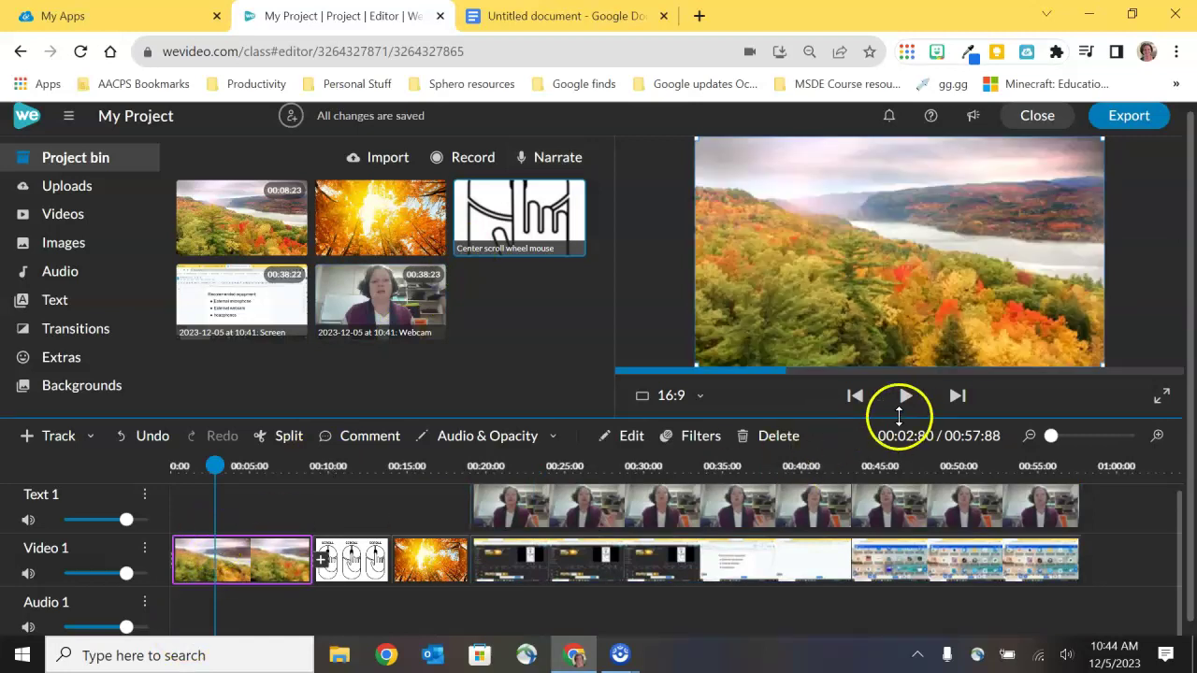
{"action": "left_click", "coordinate": [906, 397]}
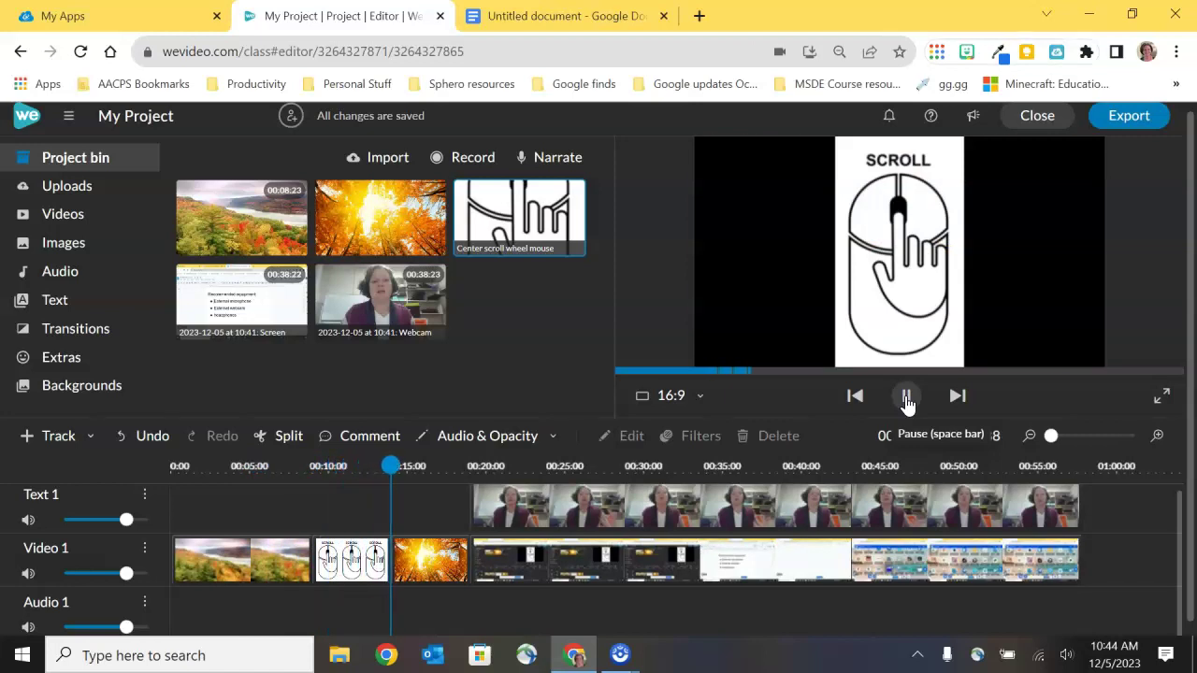
{"action": "left_click", "coordinate": [906, 398]}
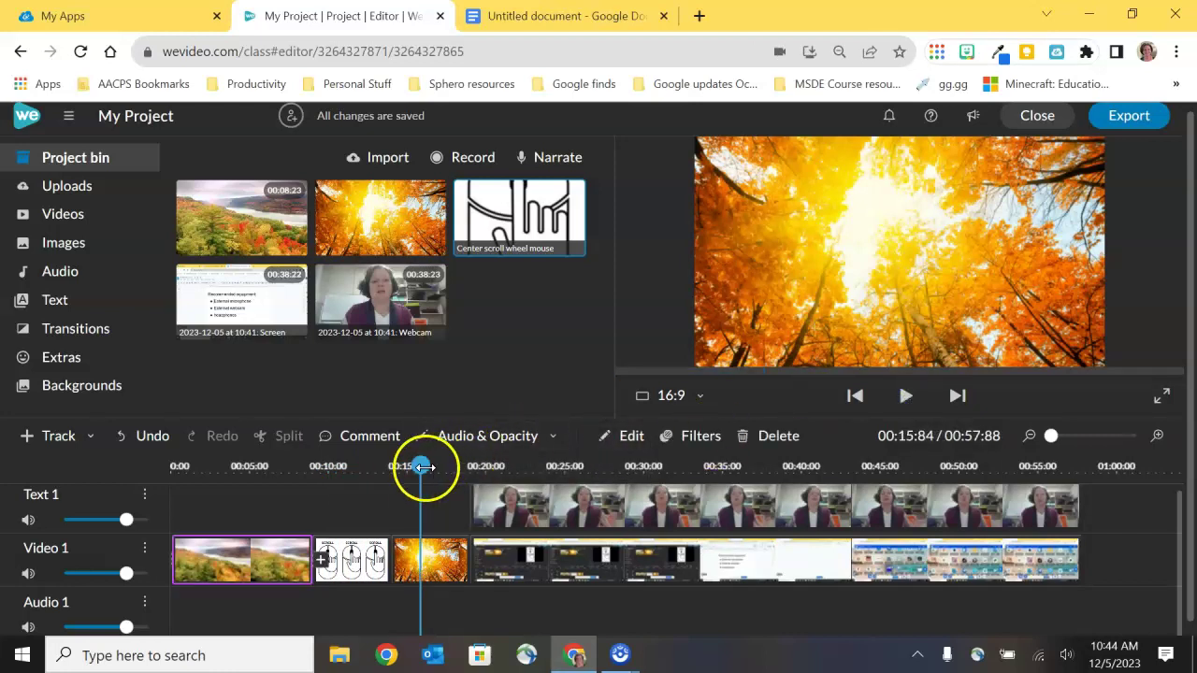
{"action": "left_click_drag", "start_coordinate": [418, 466], "coordinate": [567, 466]}
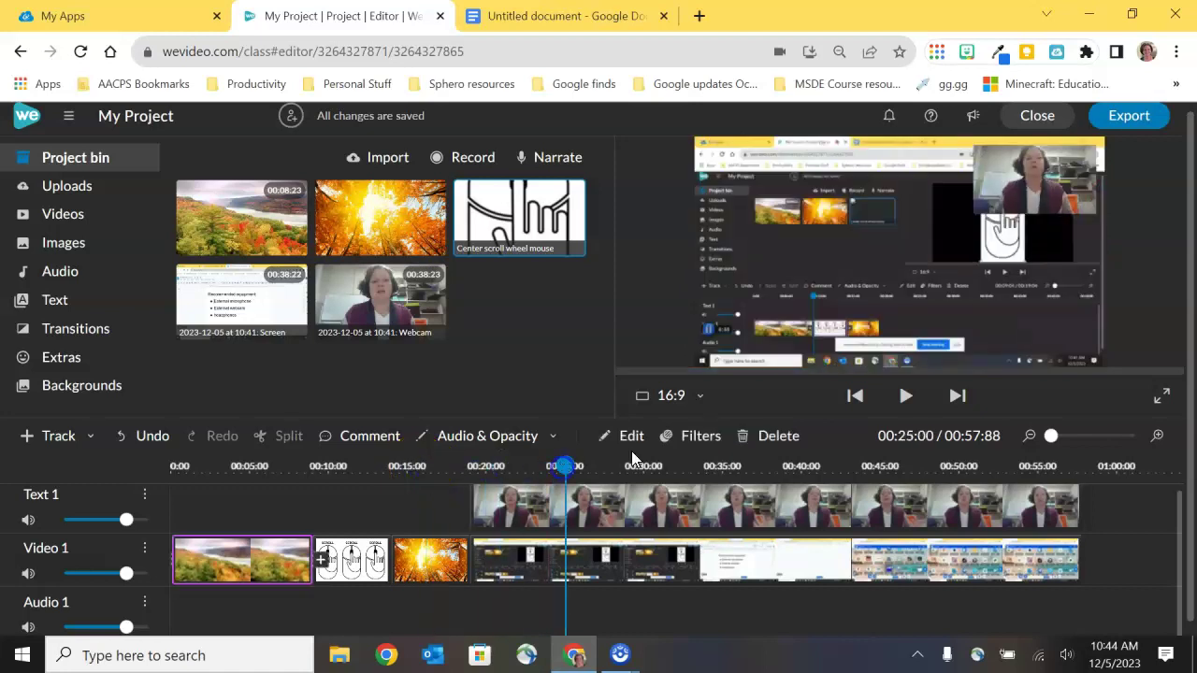
{"action": "left_click", "coordinate": [905, 398]}
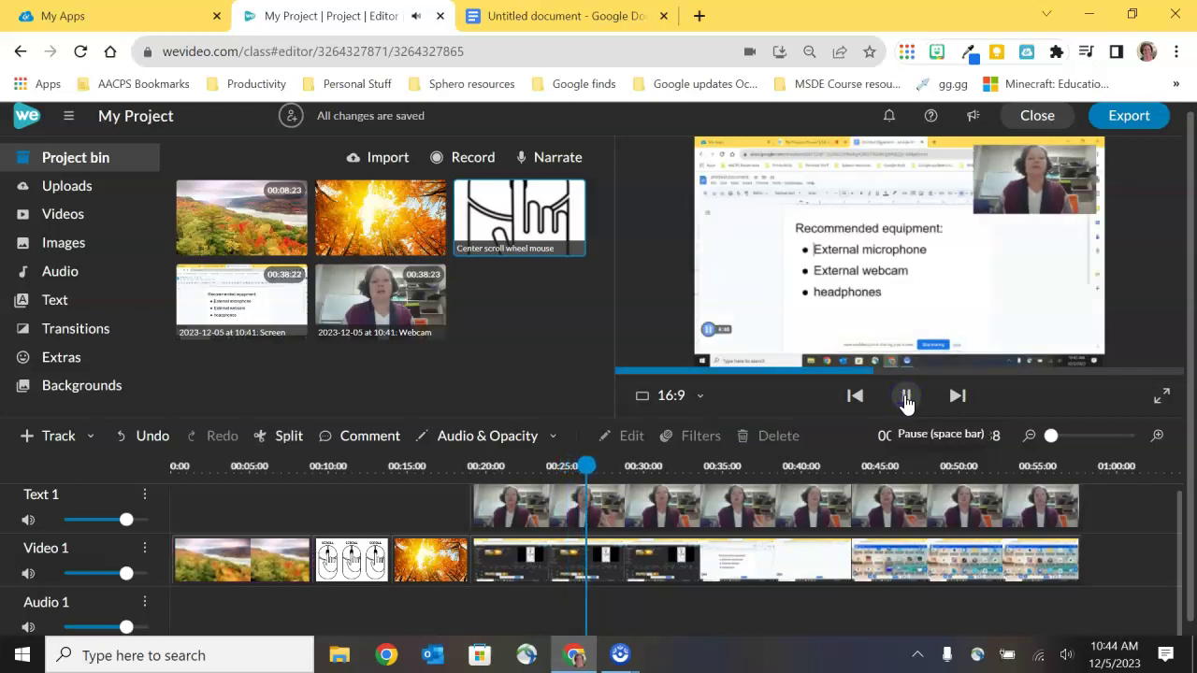
{"action": "left_click", "coordinate": [905, 397]}
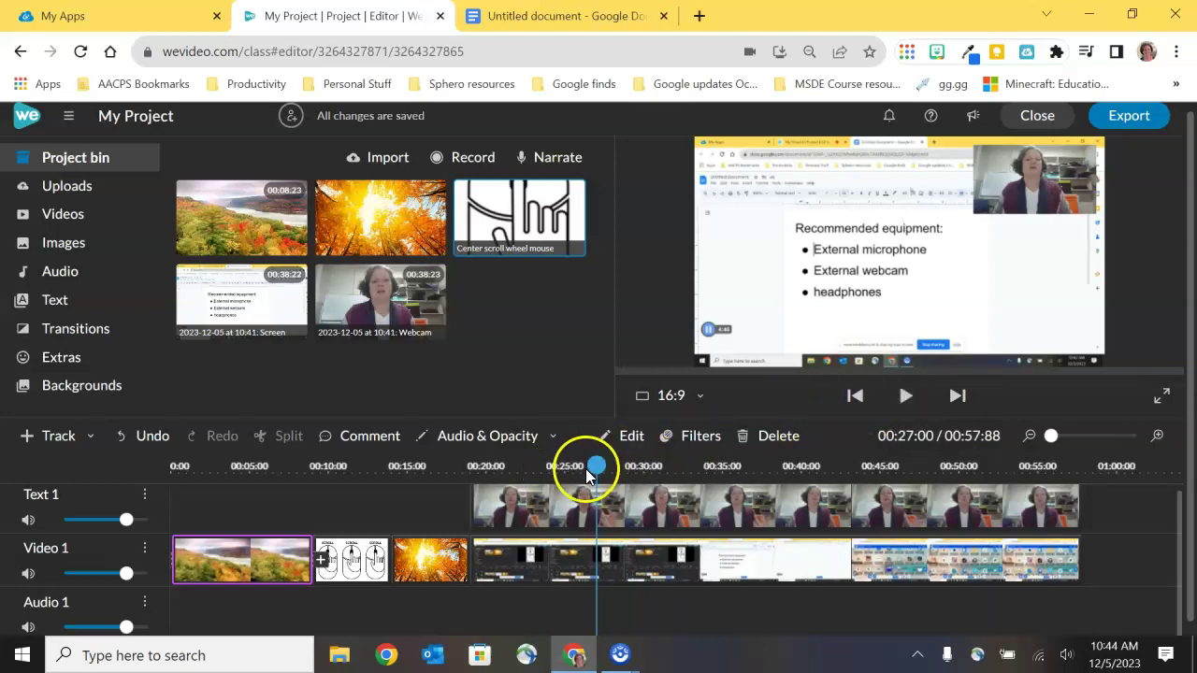
{"action": "left_click_drag", "start_coordinate": [590, 465], "coordinate": [180, 466]}
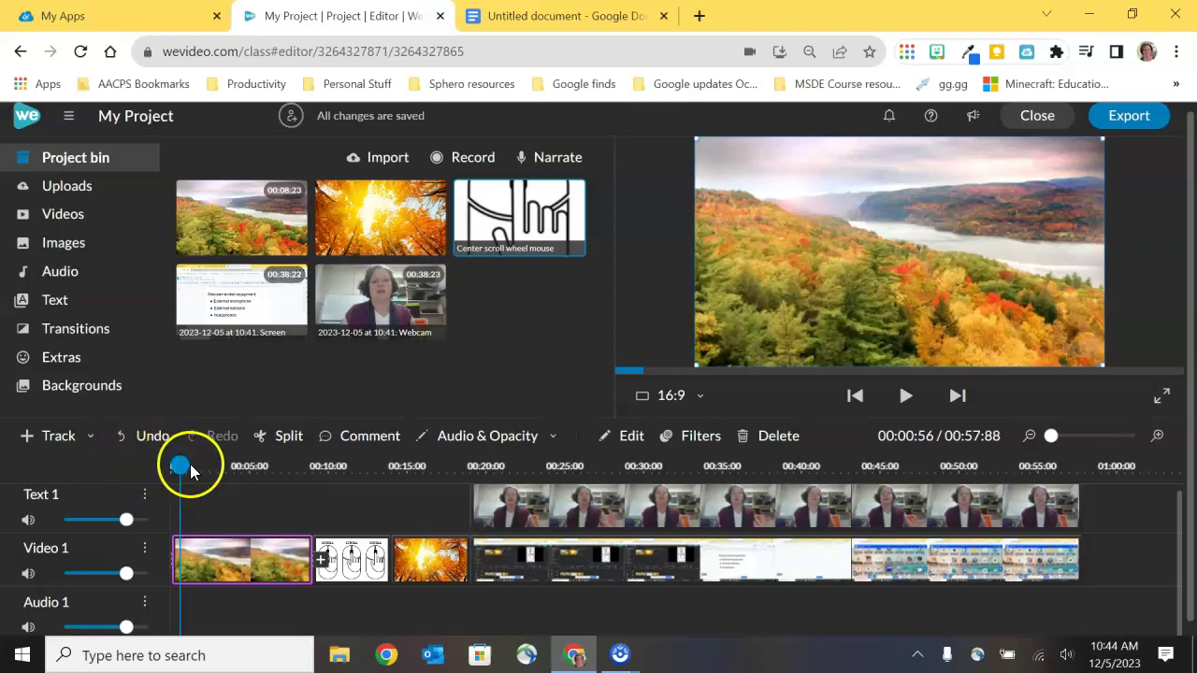
{"action": "left_click_drag", "start_coordinate": [181, 467], "coordinate": [170, 467]}
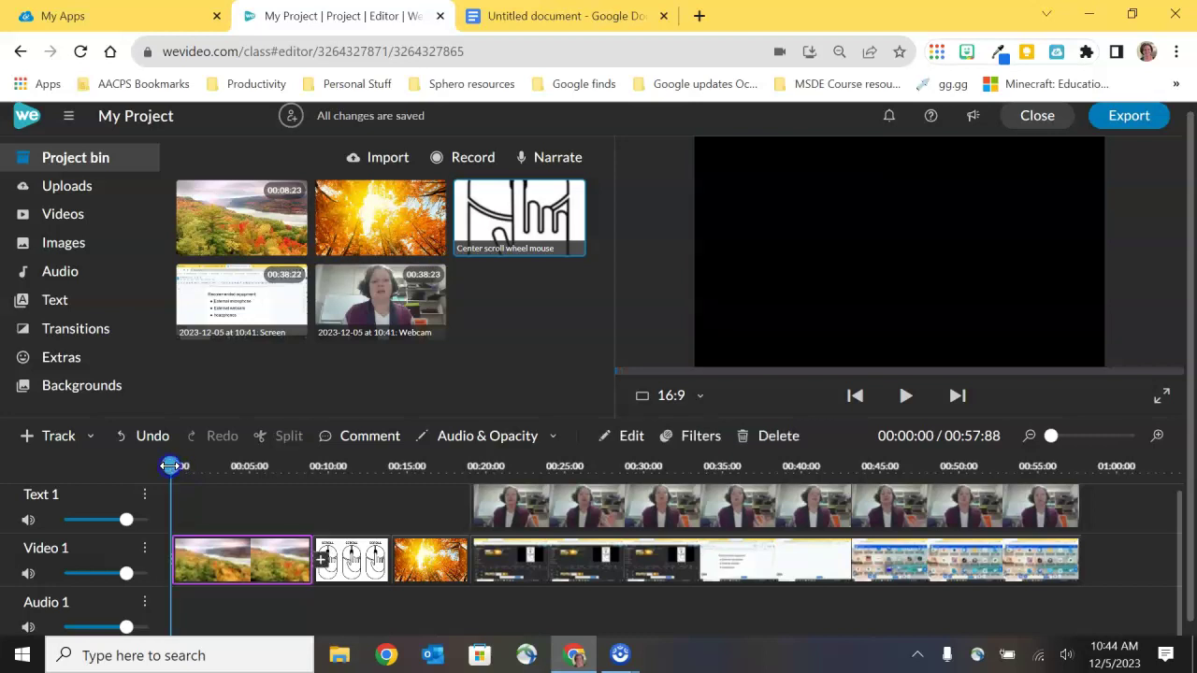
Narrate a 00:21 voiceover using the default microphone, stopping when finished.
{"action": "left_click", "coordinate": [556, 159]}
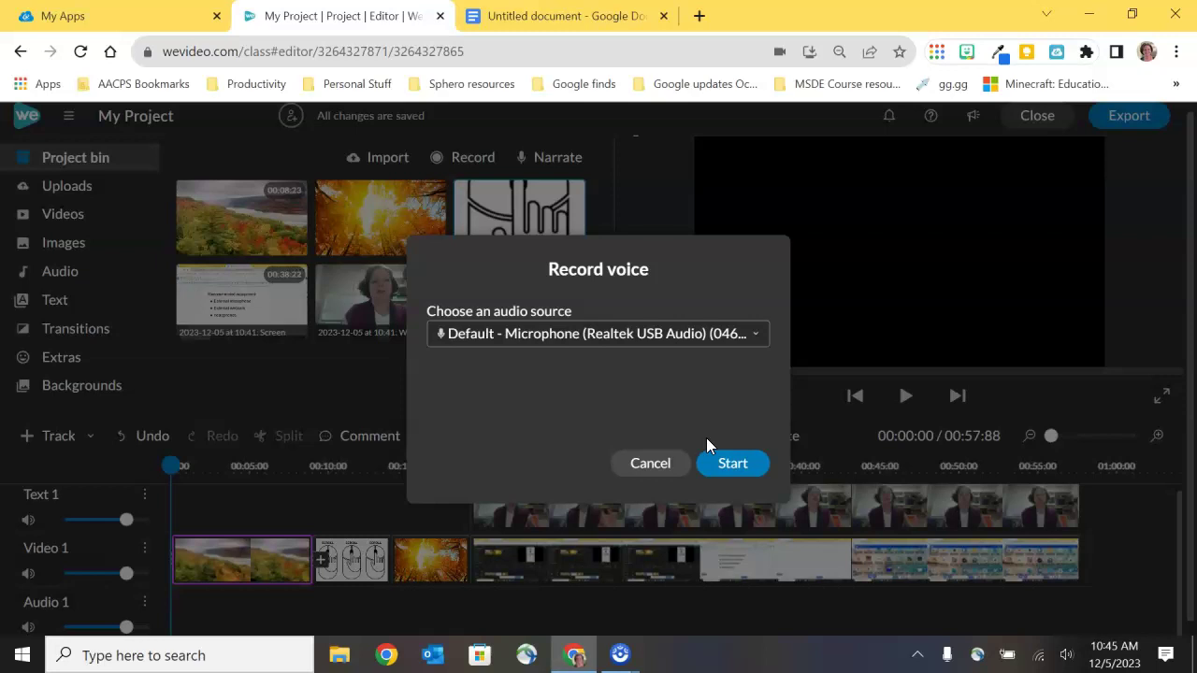
{"action": "left_click", "coordinate": [745, 472]}
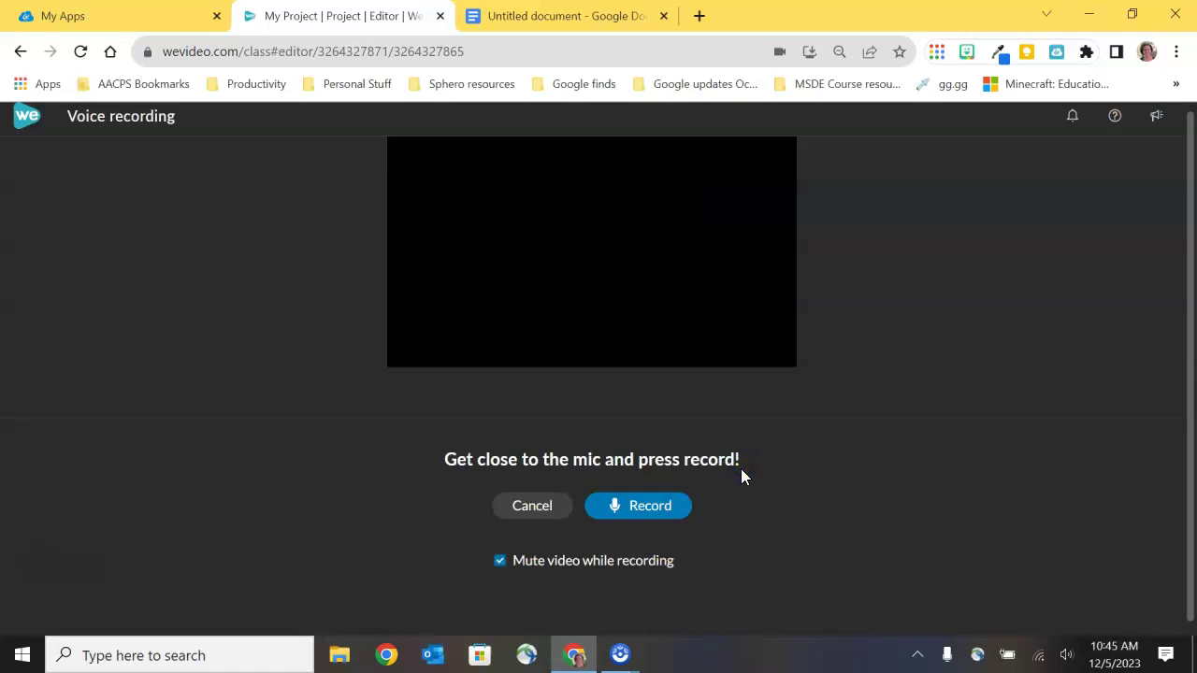
{"action": "left_click", "coordinate": [633, 510]}
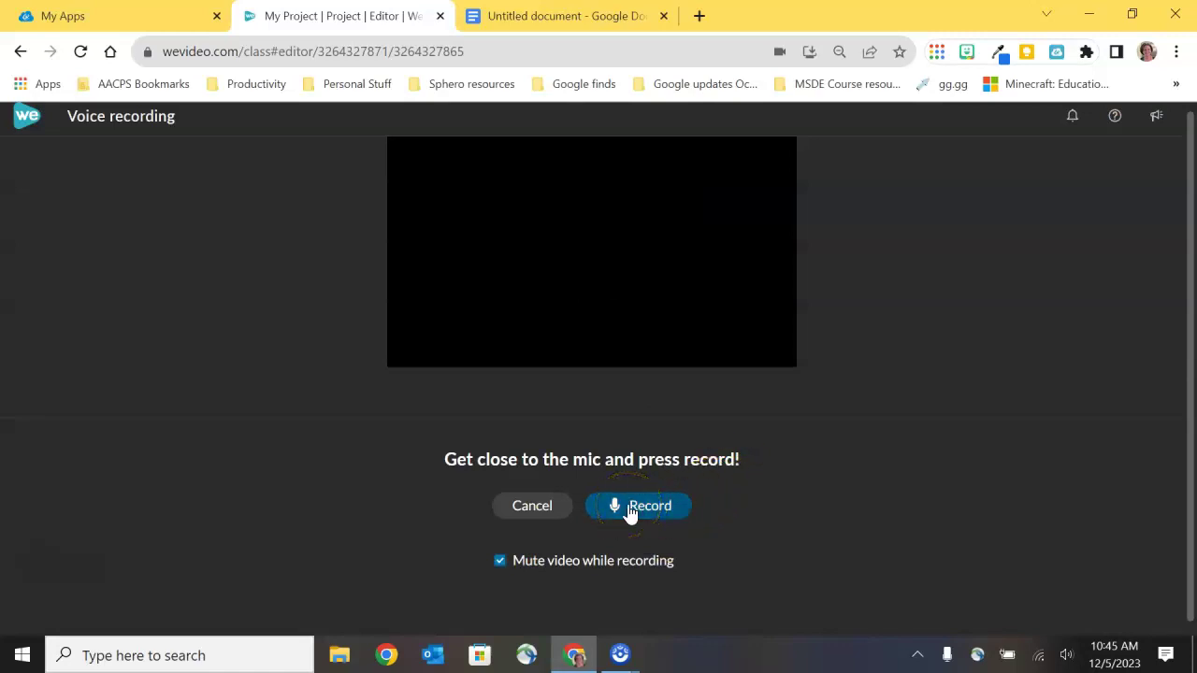
{"action": "left_click", "coordinate": [633, 506]}
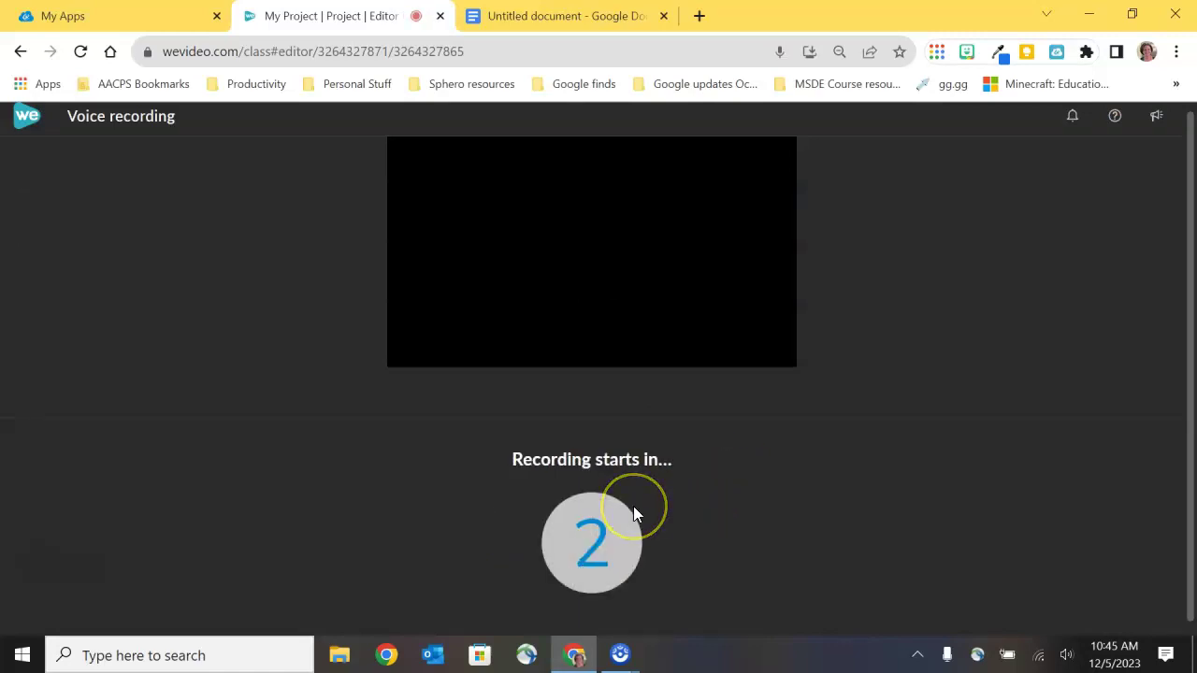
{"action": "left_click", "coordinate": [633, 506]}
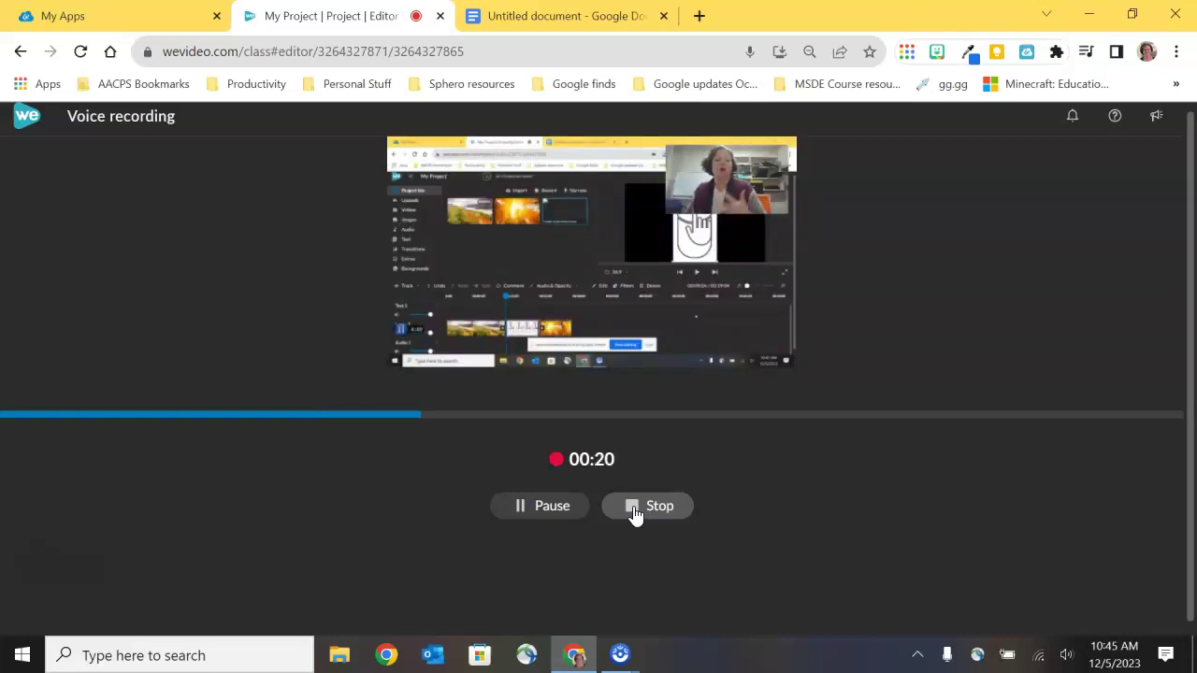
{"action": "left_click", "coordinate": [634, 511]}
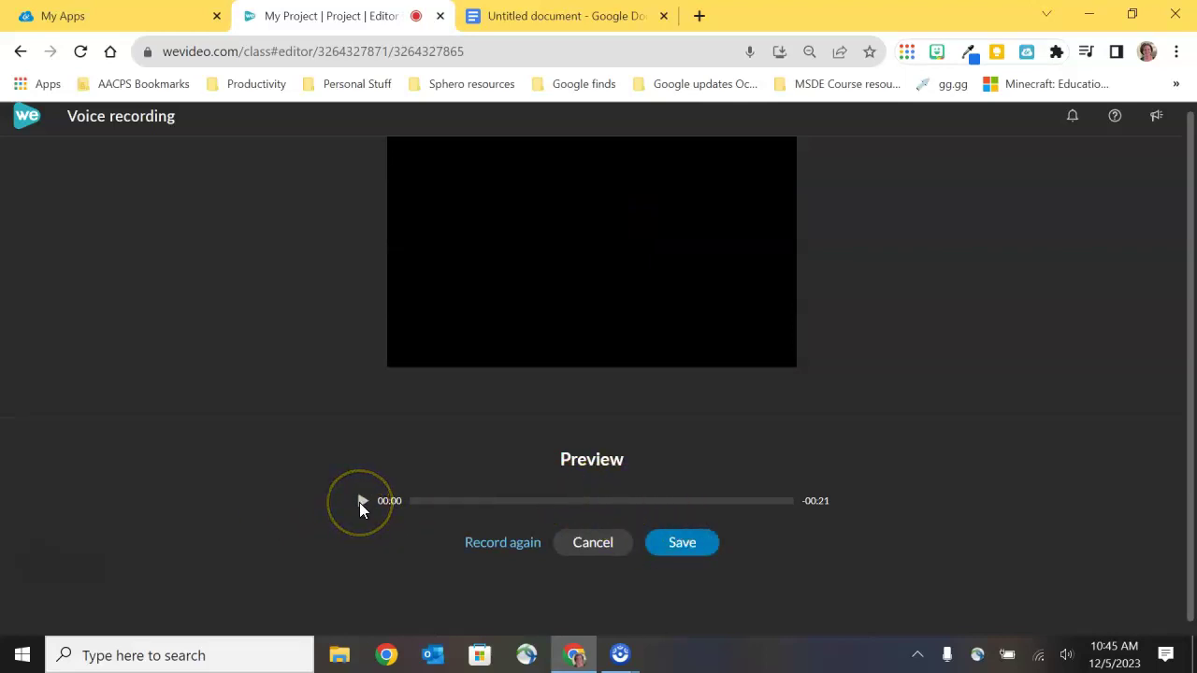
Save the 00:21 voiceover to the project on a new Voiceover 1 track.
{"action": "left_click", "coordinate": [670, 545]}
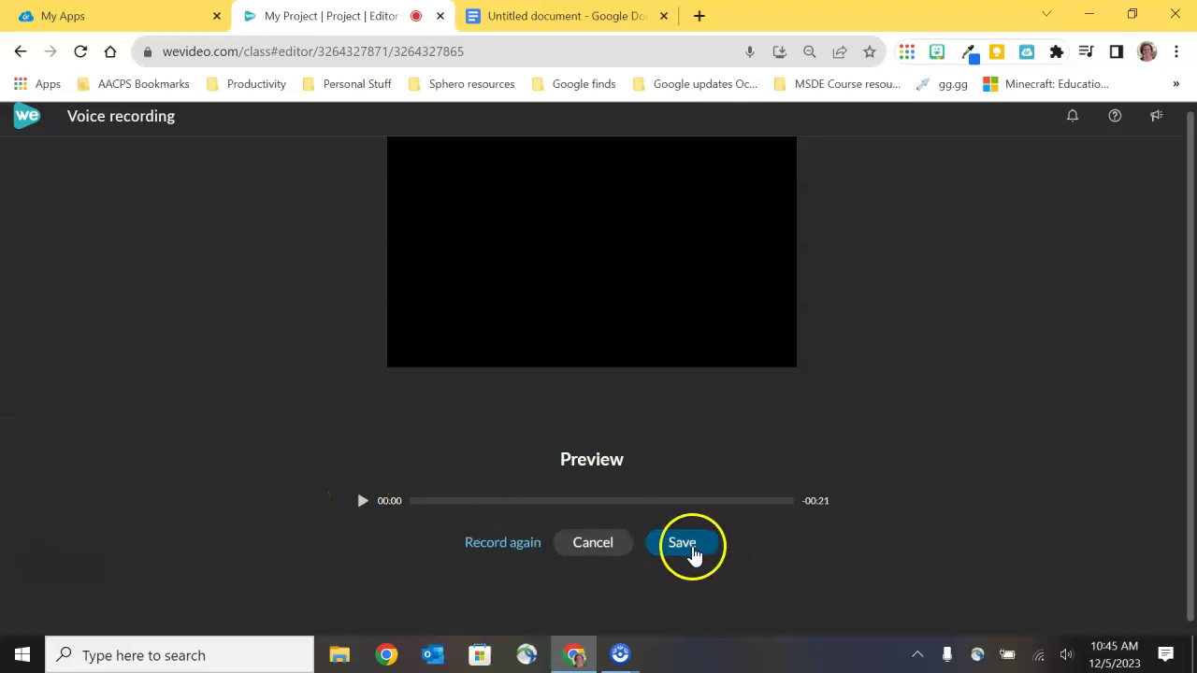
{"action": "left_click", "coordinate": [529, 552]}
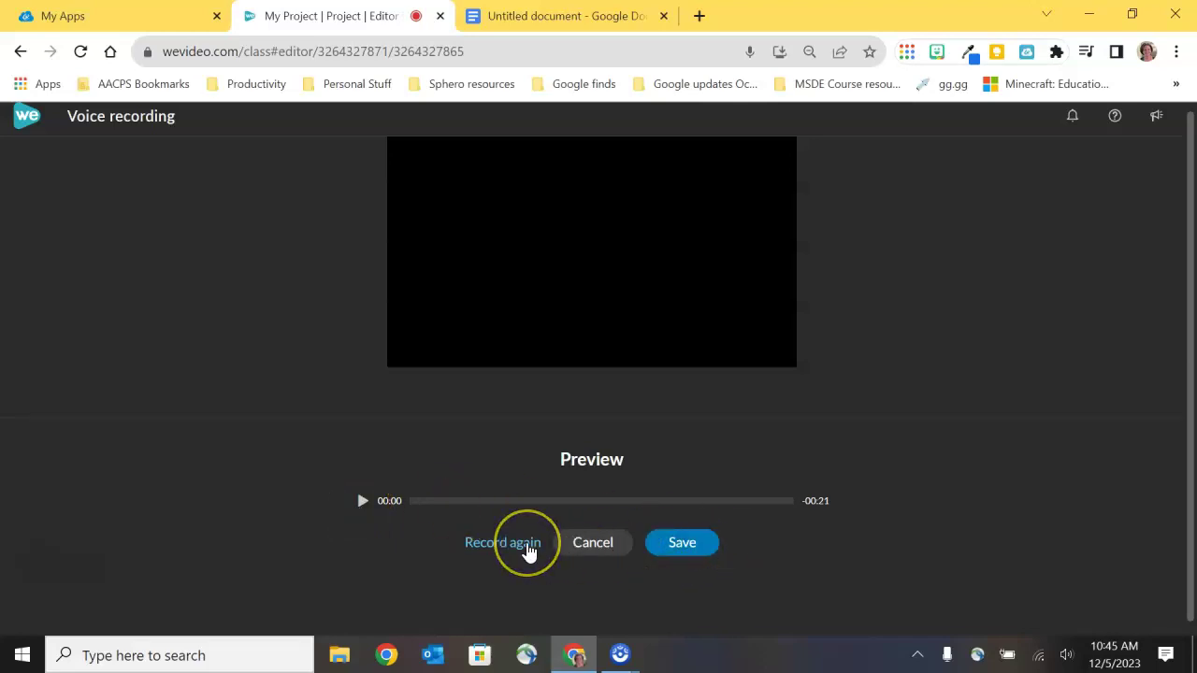
{"action": "left_click", "coordinate": [680, 550]}
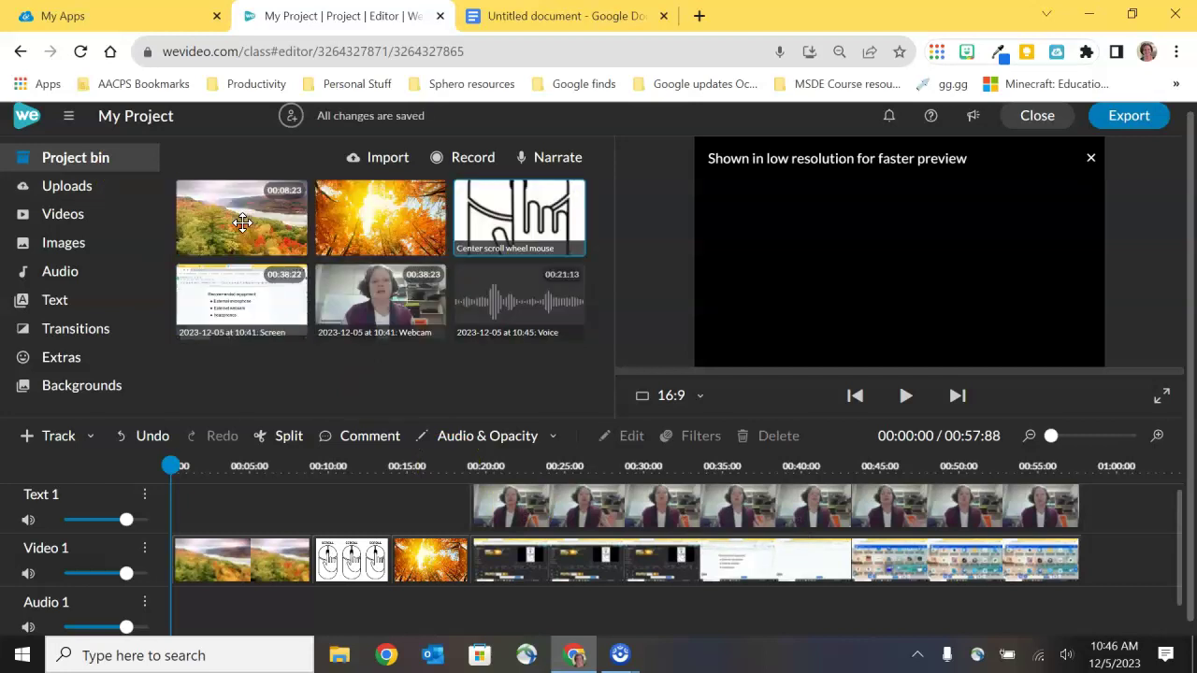
Scrub a few seconds into the timeline, play the project with voiceover, then pause it.
{"action": "left_click", "coordinate": [345, 437]}
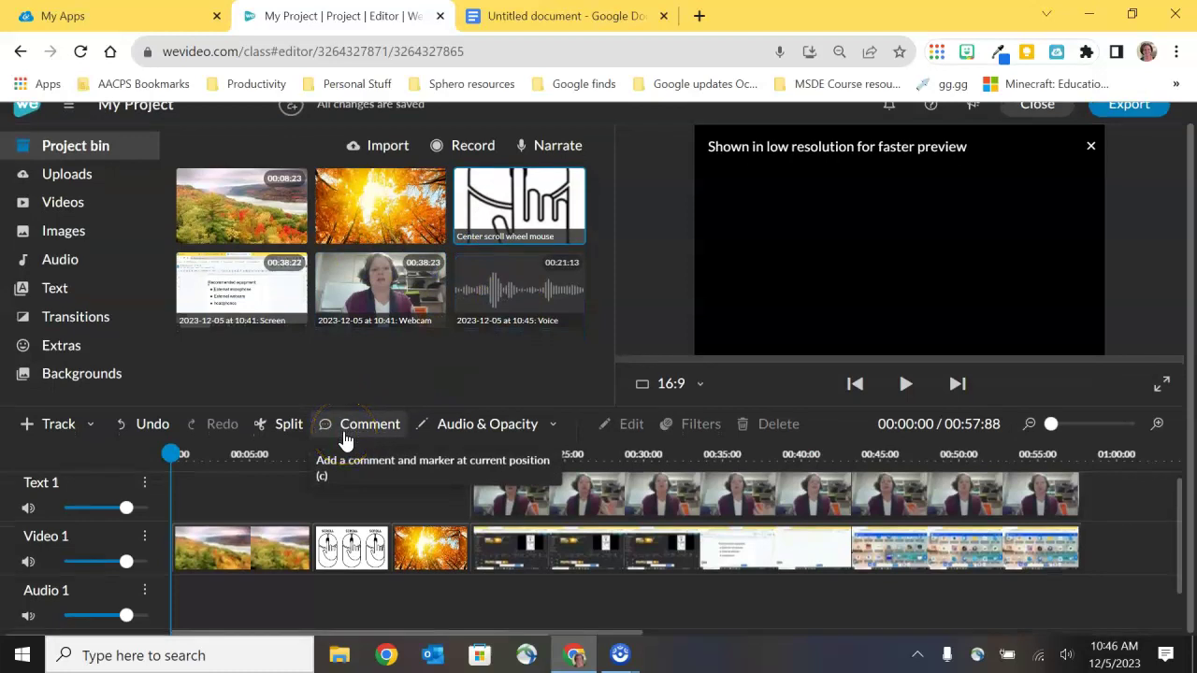
{"action": "scroll", "coordinate": [979, 573], "scroll_direction": "down", "scroll_amount": 2}
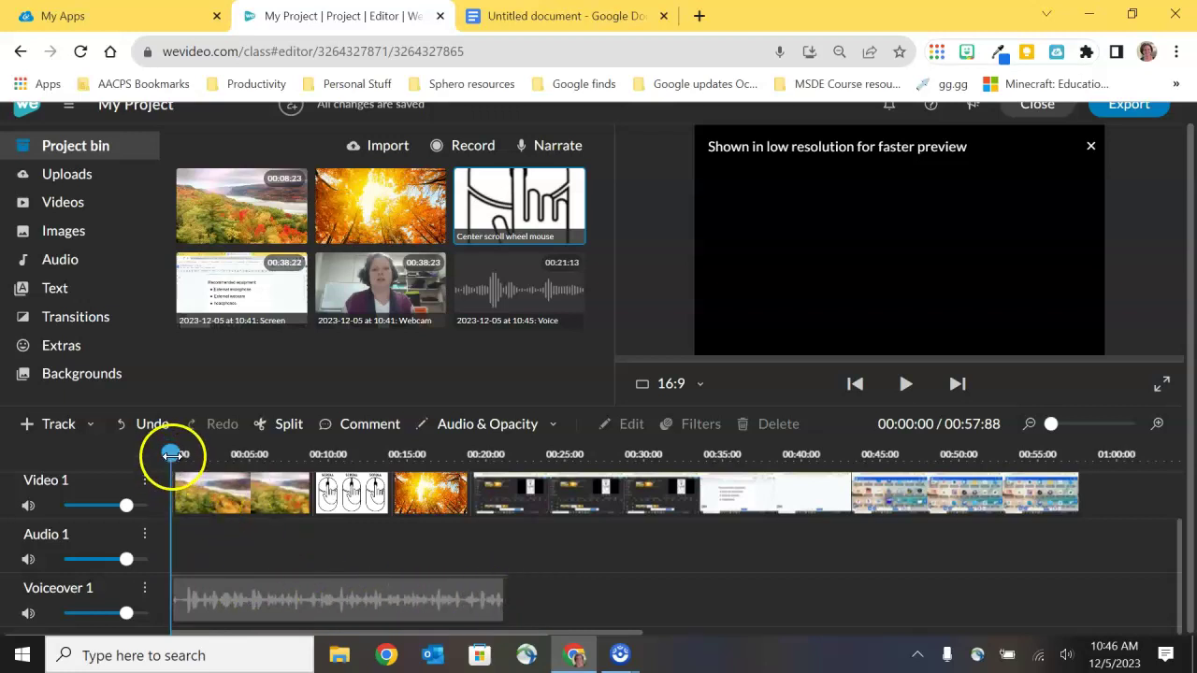
{"action": "left_click_drag", "start_coordinate": [172, 455], "coordinate": [477, 468]}
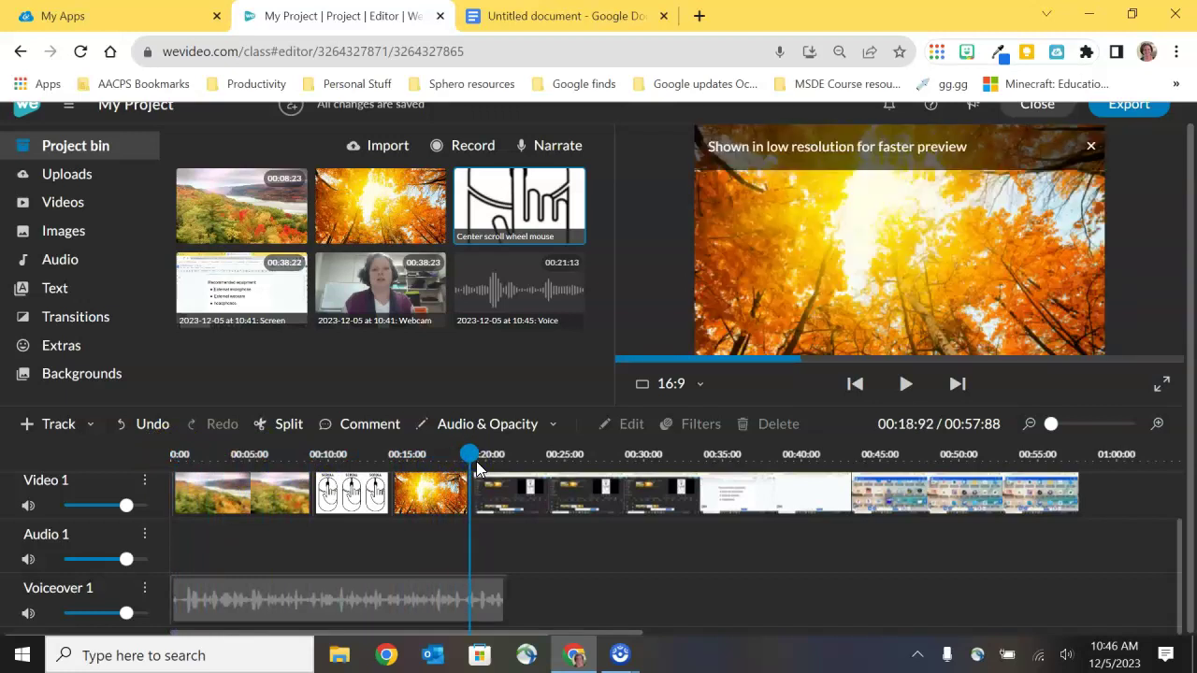
{"action": "left_click", "coordinate": [907, 385]}
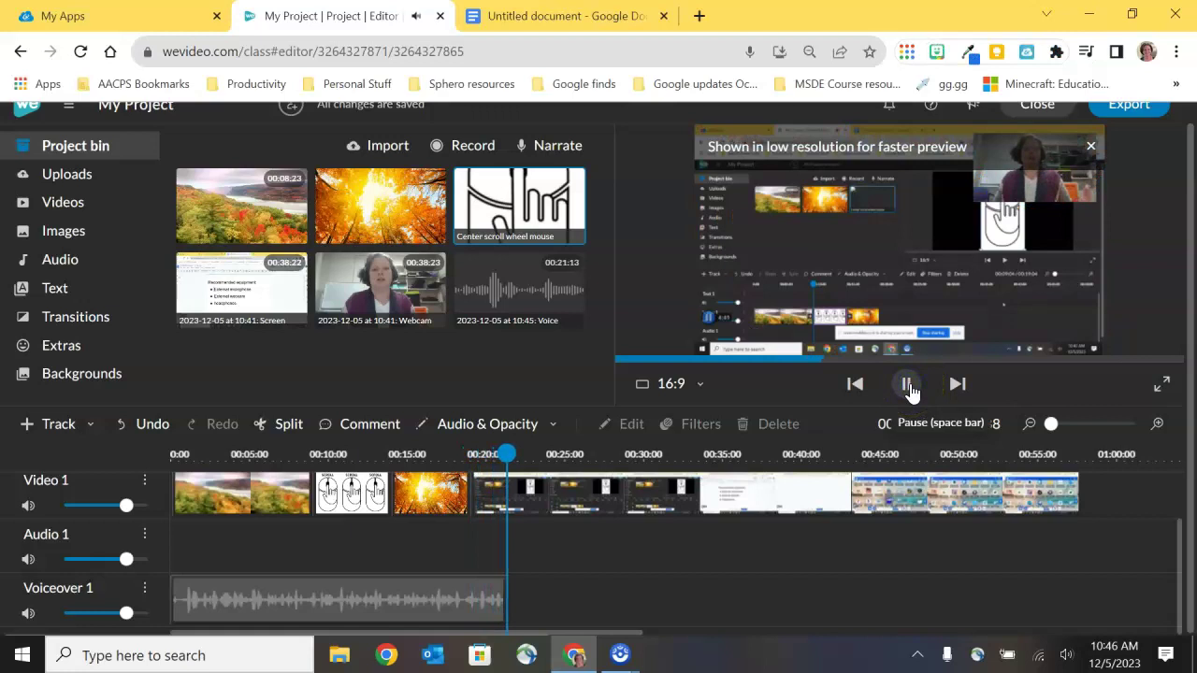
{"action": "left_click", "coordinate": [907, 385]}
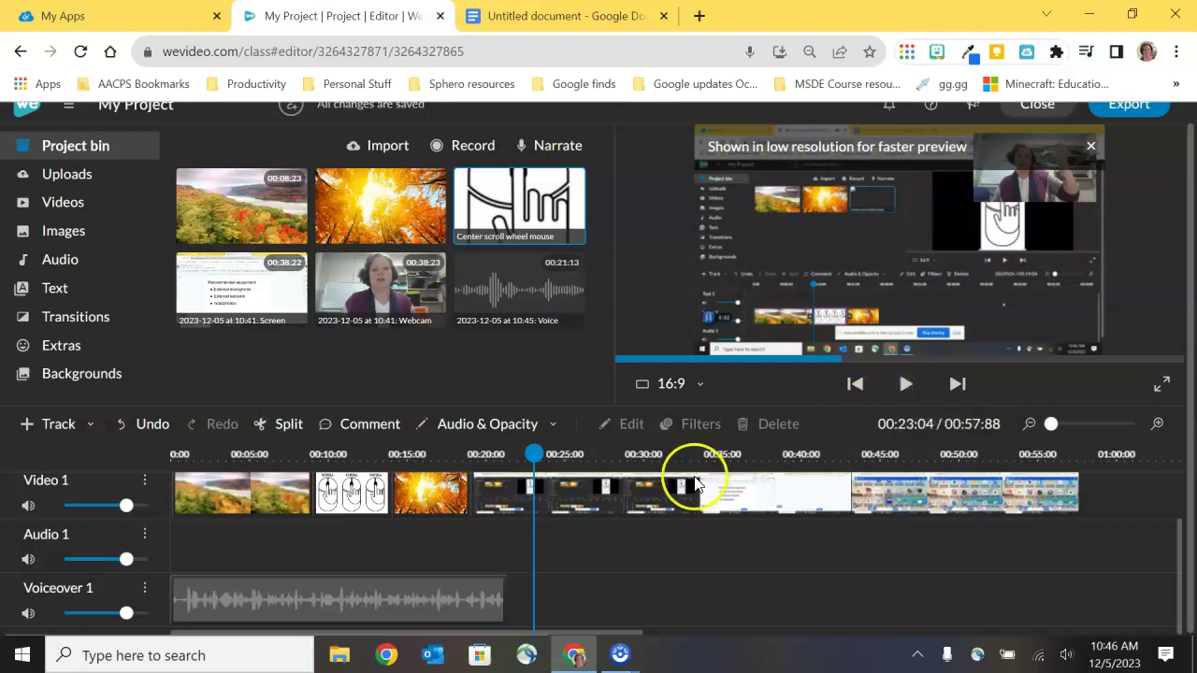
Shift the screen recording and webcam overlay later to make room after the autumn image.
{"action": "left_click", "coordinate": [454, 498]}
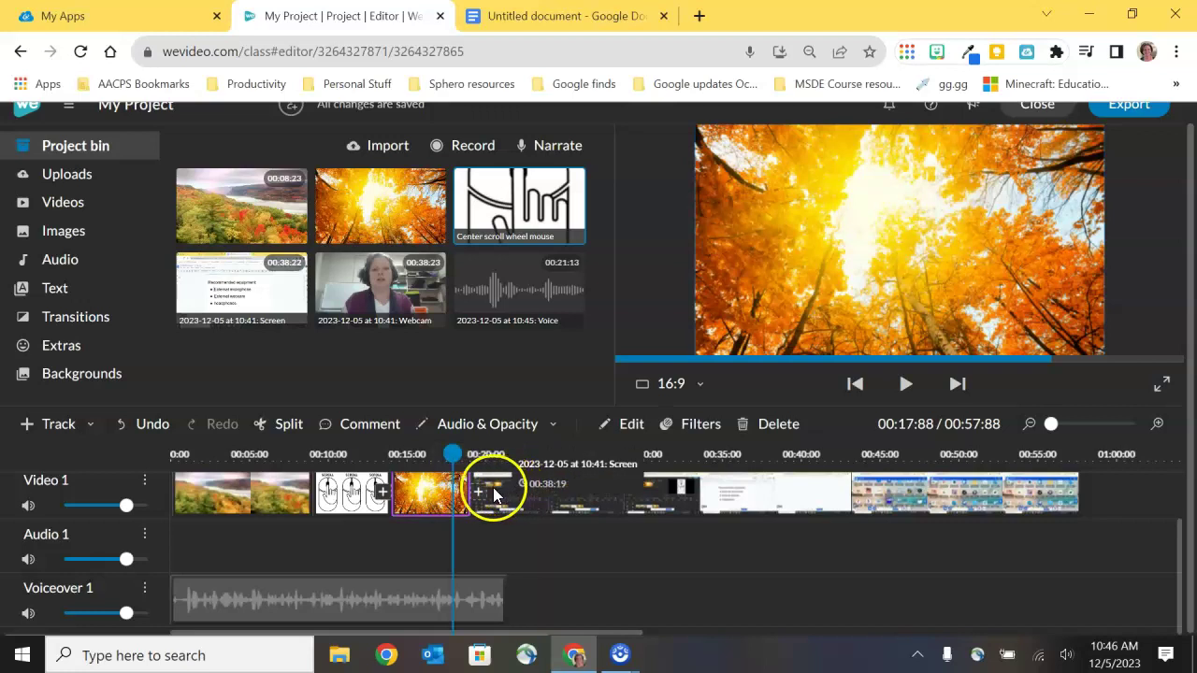
{"action": "left_click", "coordinate": [493, 491]}
{"action": "left_click", "coordinate": [442, 494]}
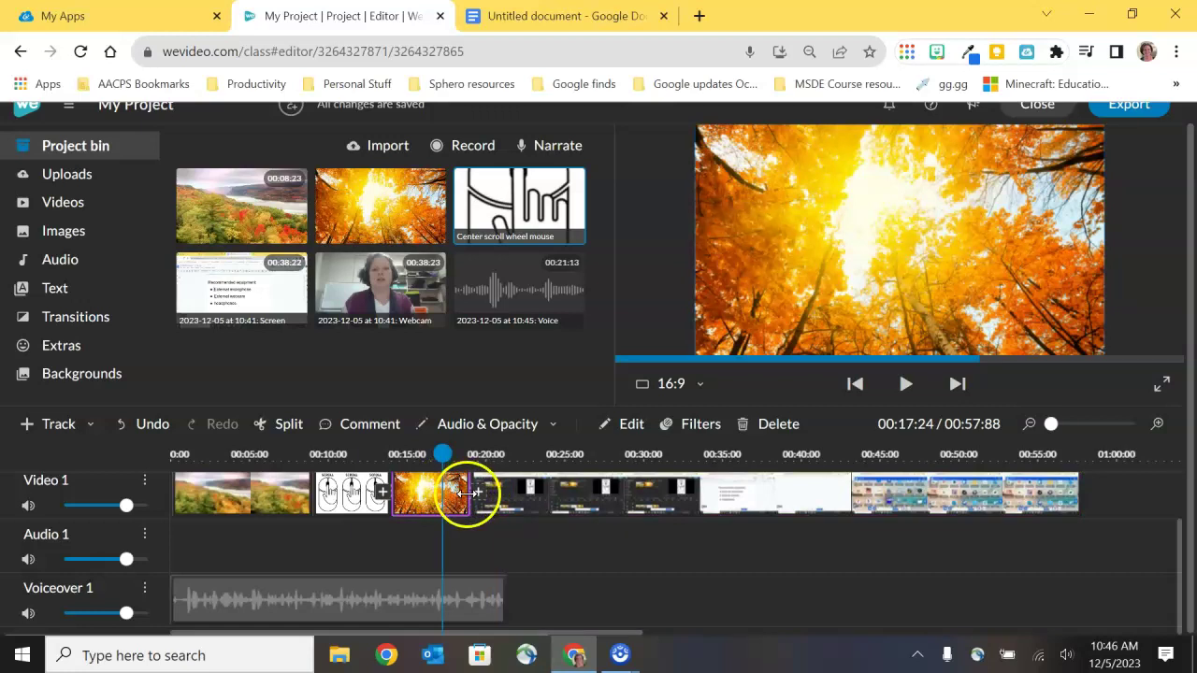
{"action": "left_click", "coordinate": [469, 494]}
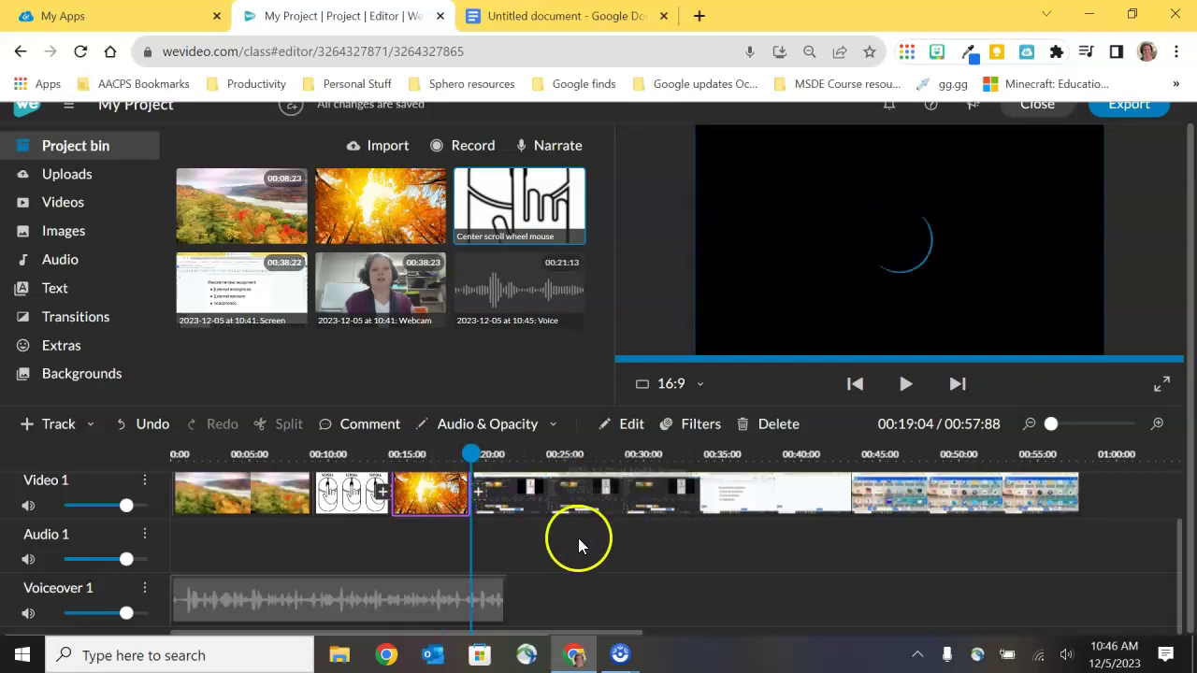
{"action": "left_click_drag", "start_coordinate": [540, 561], "coordinate": [597, 558]}
{"action": "left_click_drag", "start_coordinate": [593, 512], "coordinate": [644, 508]}
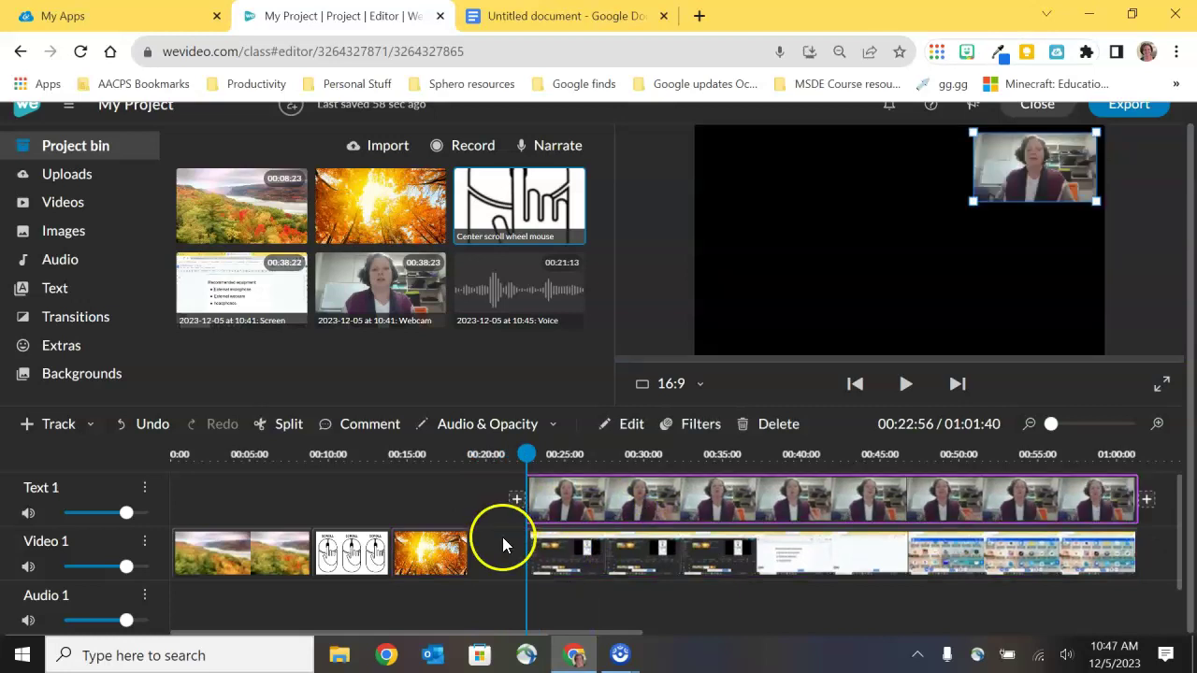
Extend the autumn image to about 0:21, then butt the screen recording and webcam overlay against it.
{"action": "scroll", "coordinate": [475, 549], "scroll_direction": "down", "scroll_amount": 1}
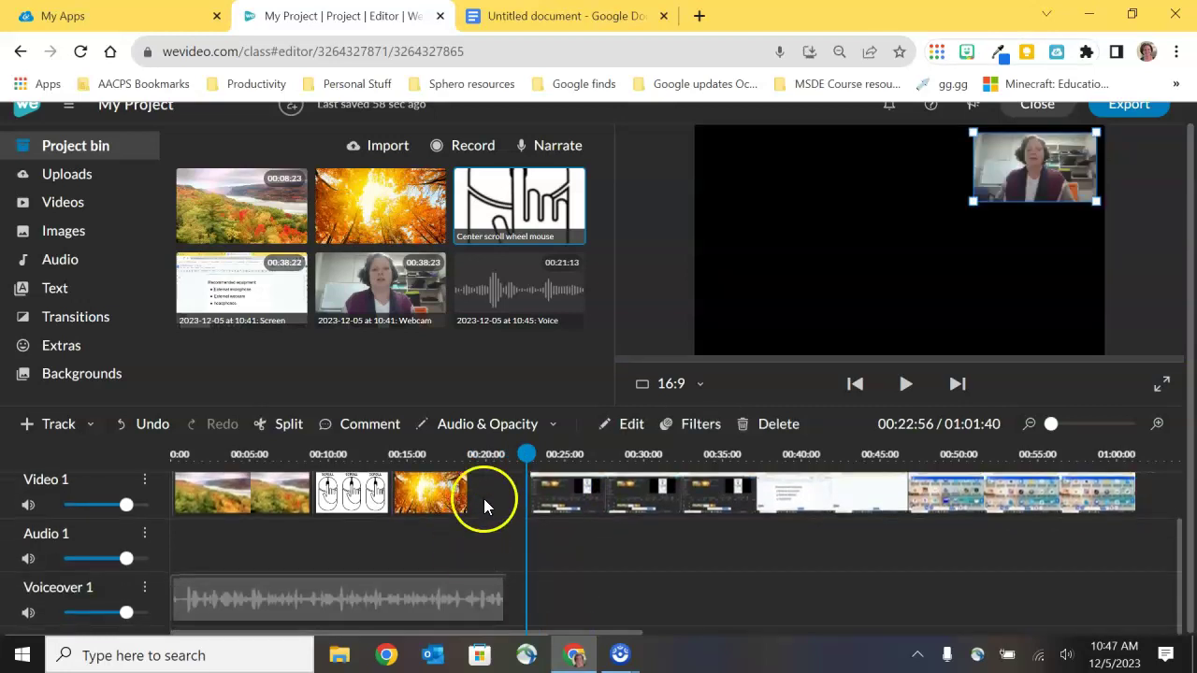
{"action": "left_click", "coordinate": [463, 505]}
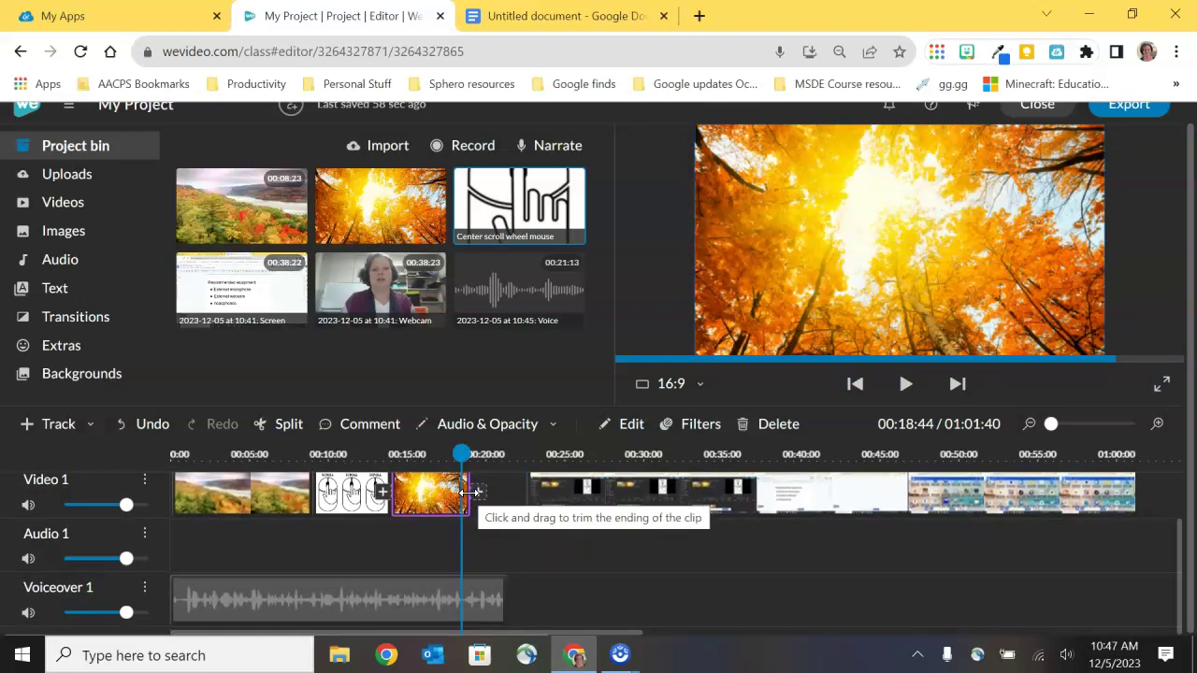
{"action": "left_click_drag", "start_coordinate": [468, 492], "coordinate": [500, 492]}
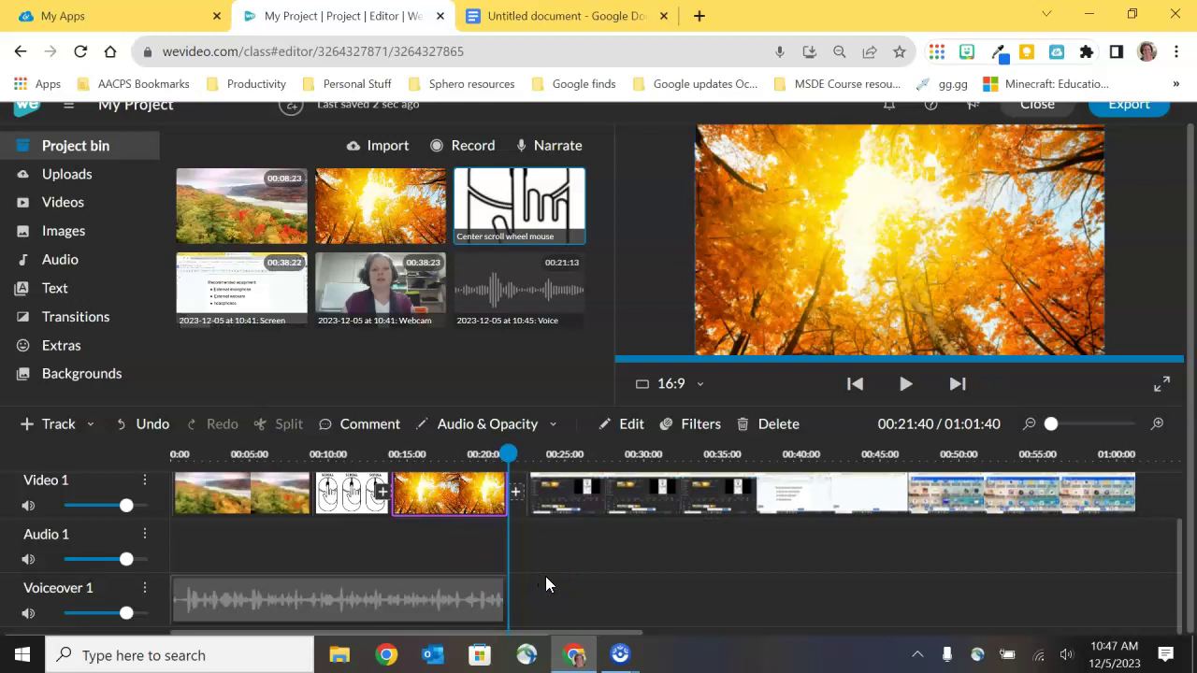
{"action": "scroll", "coordinate": [547, 584], "scroll_direction": "up", "scroll_amount": 2}
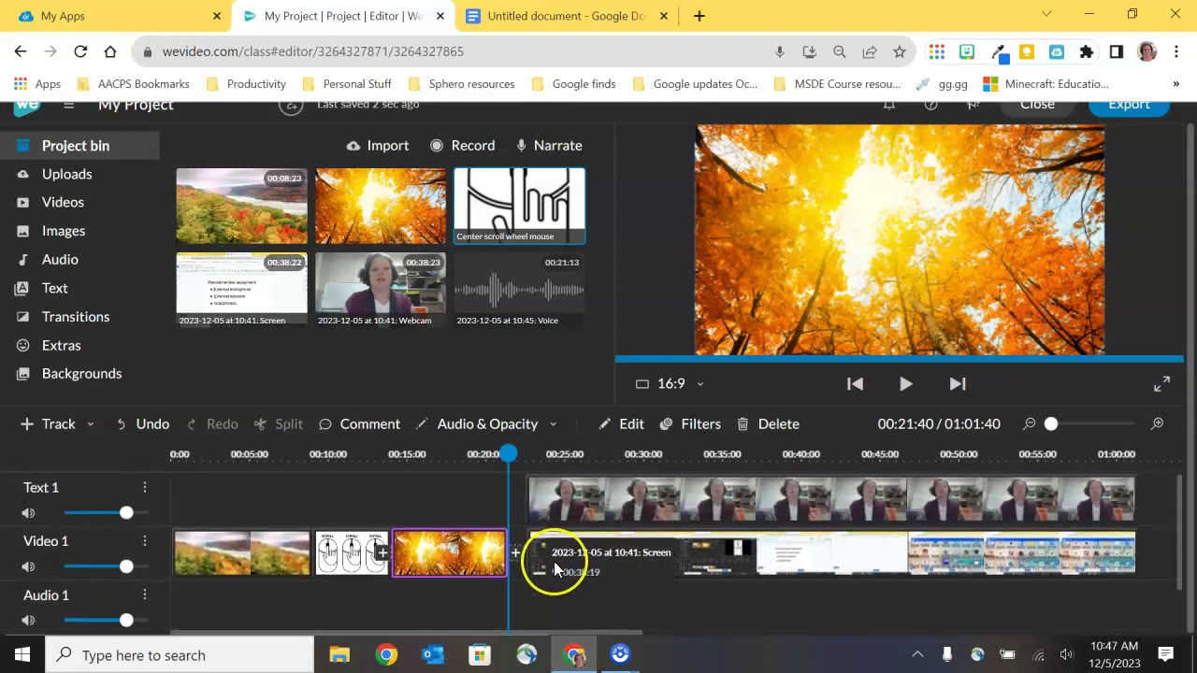
{"action": "left_click_drag", "start_coordinate": [775, 553], "coordinate": [760, 550]}
{"action": "mouse_move", "coordinate": [796, 497]}
{"action": "left_mouse_down"}
{"action": "mouse_move", "coordinate": [757, 496]}
{"action": "mouse_move", "coordinate": [775, 501]}
{"action": "left_mouse_up"}
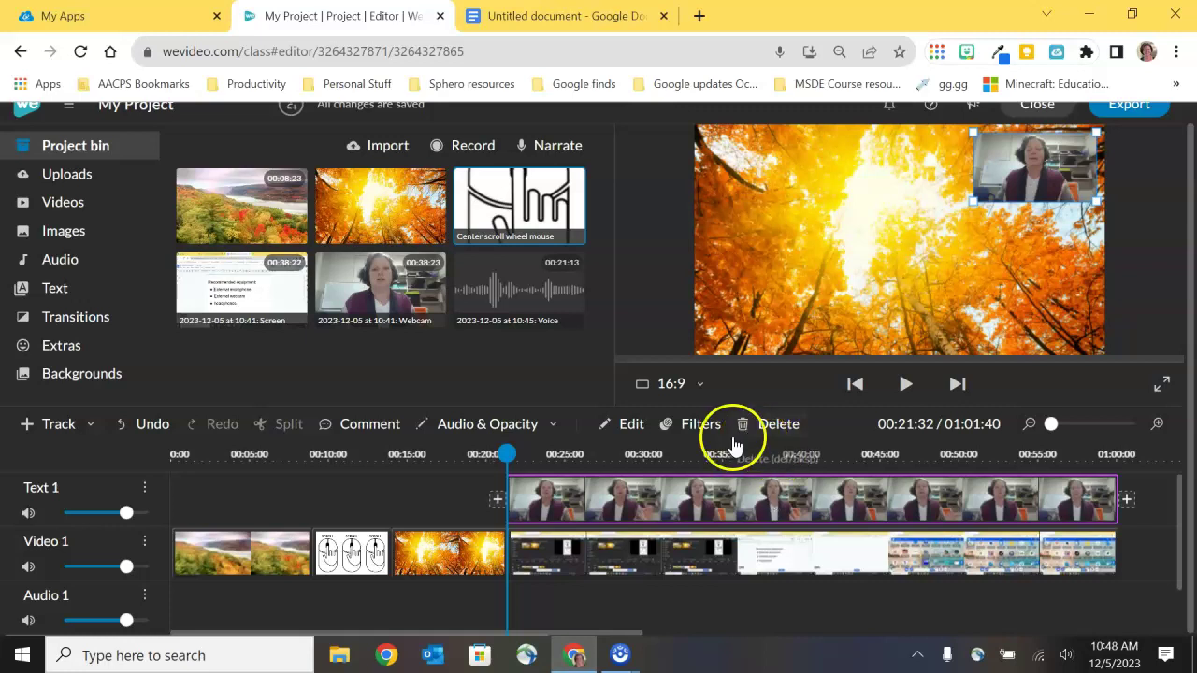
{"action": "scroll", "coordinate": [110, 224], "scroll_direction": "up", "scroll_amount": 1}
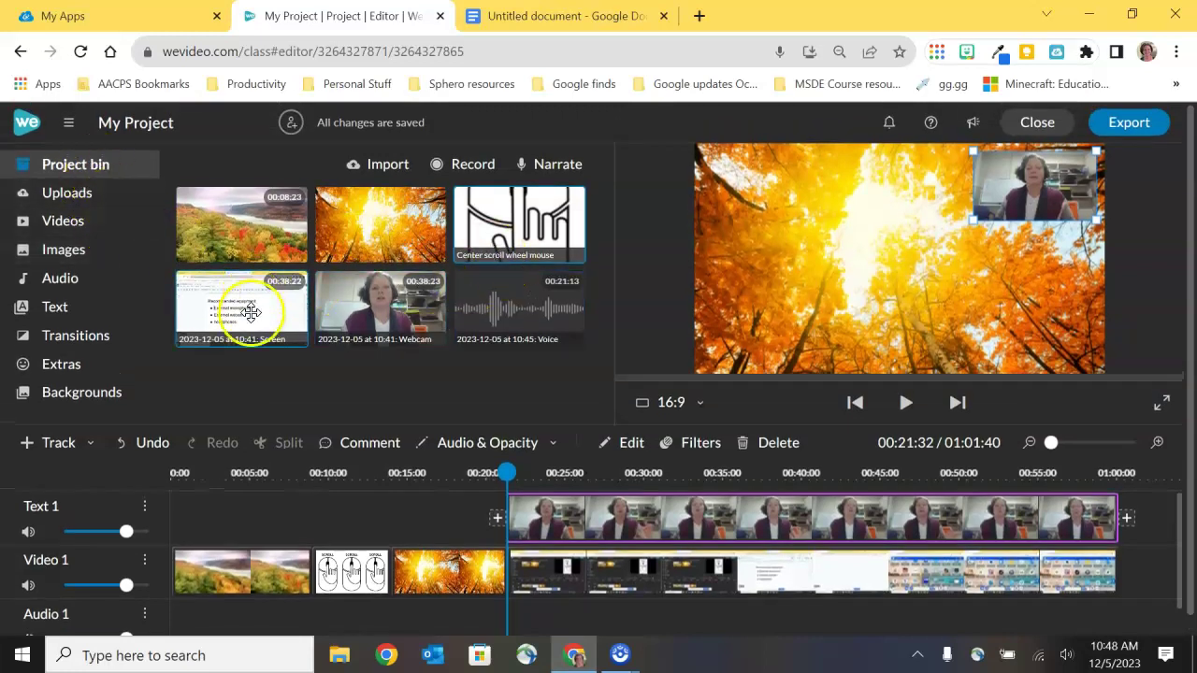
{"action": "left_click_drag", "start_coordinate": [409, 322], "coordinate": [404, 346]}
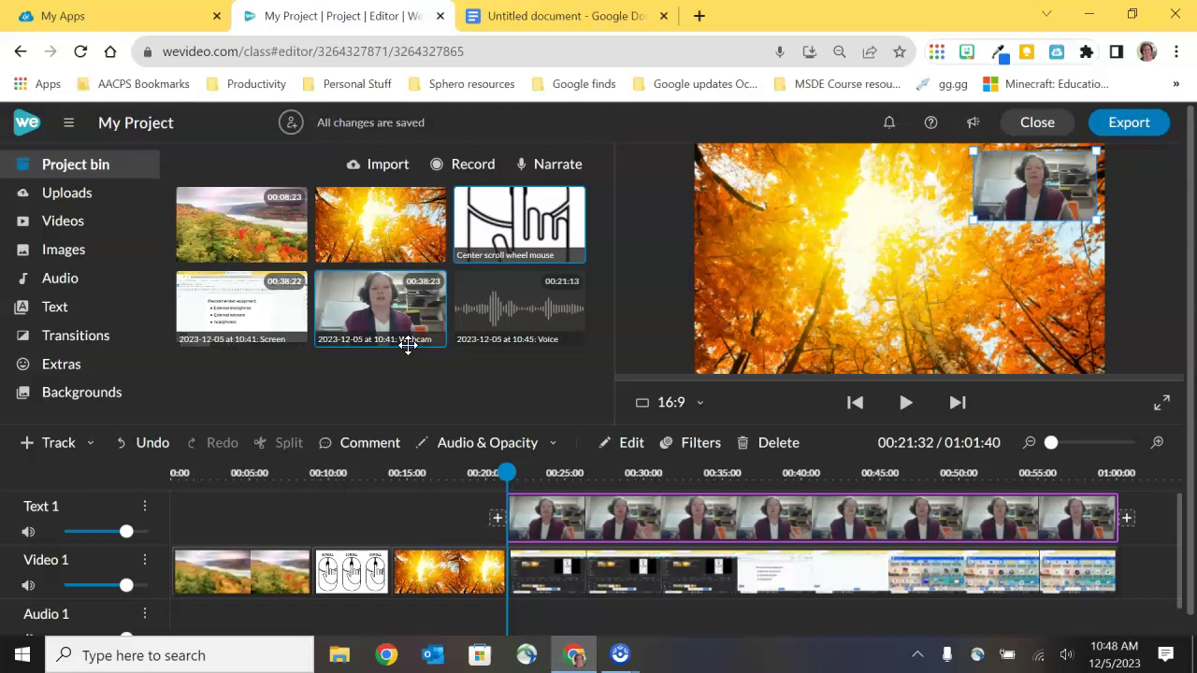
Delete the autumn image, slide screen recording and webcam left, and re-add autumn after the screen recording.
{"action": "left_click", "coordinate": [439, 571]}
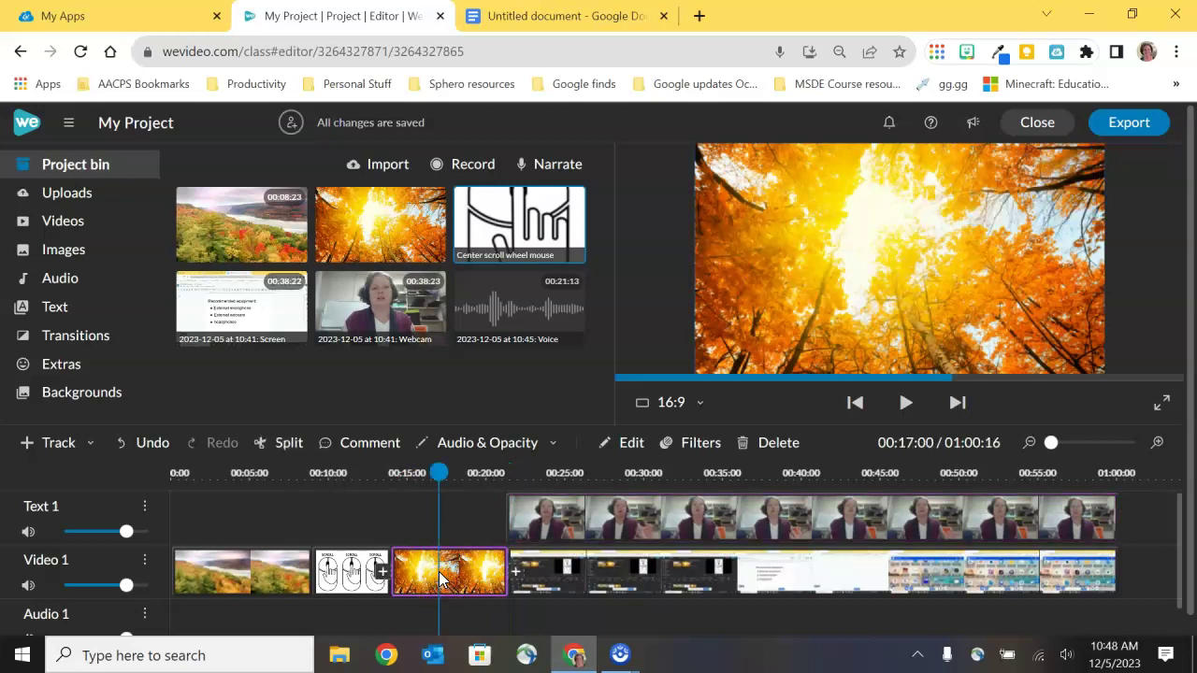
{"action": "left_click", "coordinate": [793, 447]}
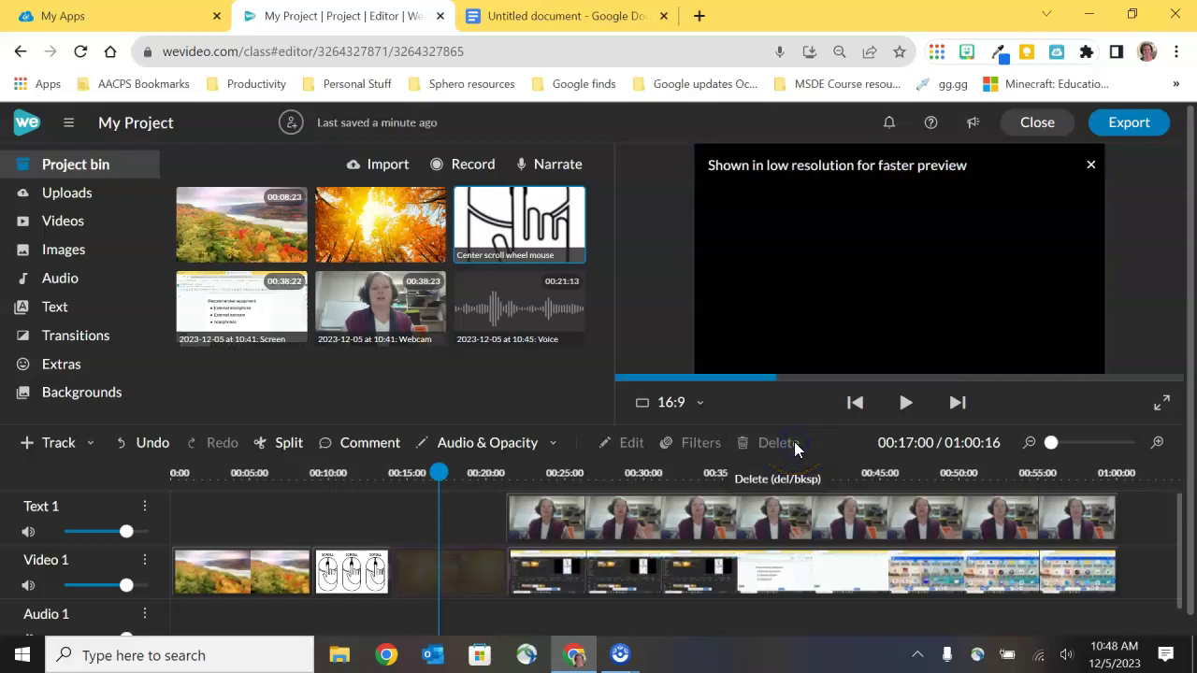
{"action": "left_click_drag", "start_coordinate": [613, 571], "coordinate": [496, 572]}
{"action": "left_click_drag", "start_coordinate": [569, 527], "coordinate": [458, 527]}
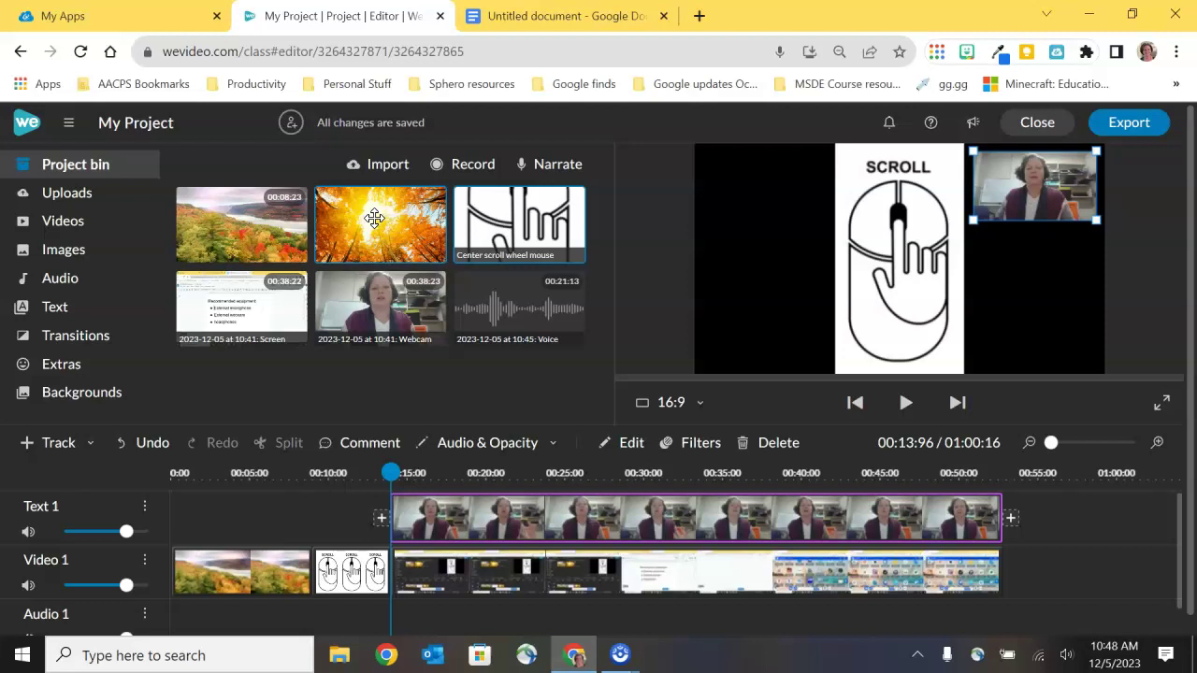
{"action": "left_click_drag", "start_coordinate": [374, 217], "coordinate": [1012, 563]}
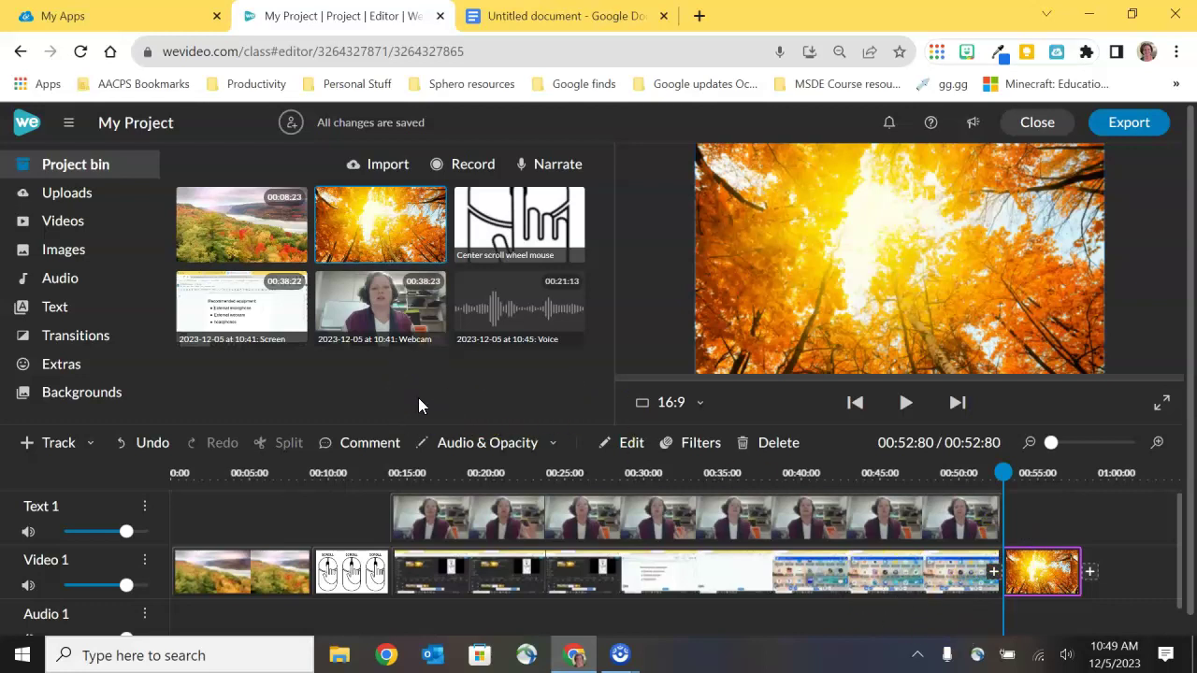
Browse Uploads' My media, showing earlier recordings and today's 00:38 webcam and screen clips.
{"action": "left_click", "coordinate": [61, 200]}
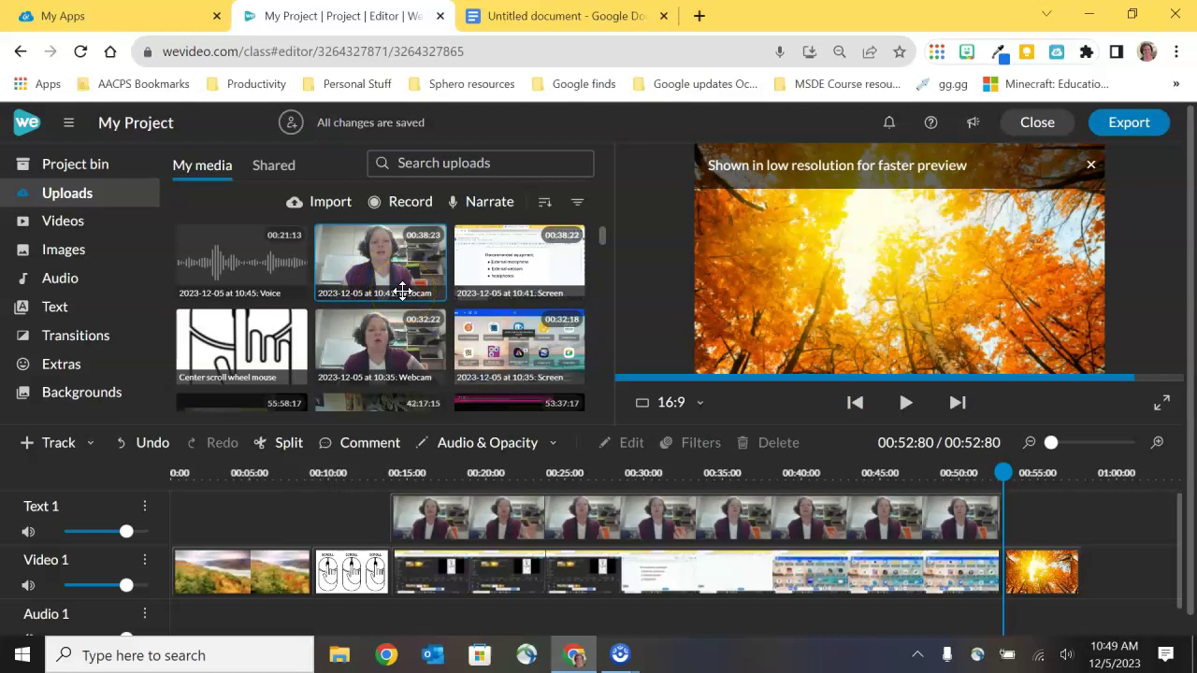
{"action": "scroll", "coordinate": [402, 292], "scroll_direction": "down", "scroll_amount": 2}
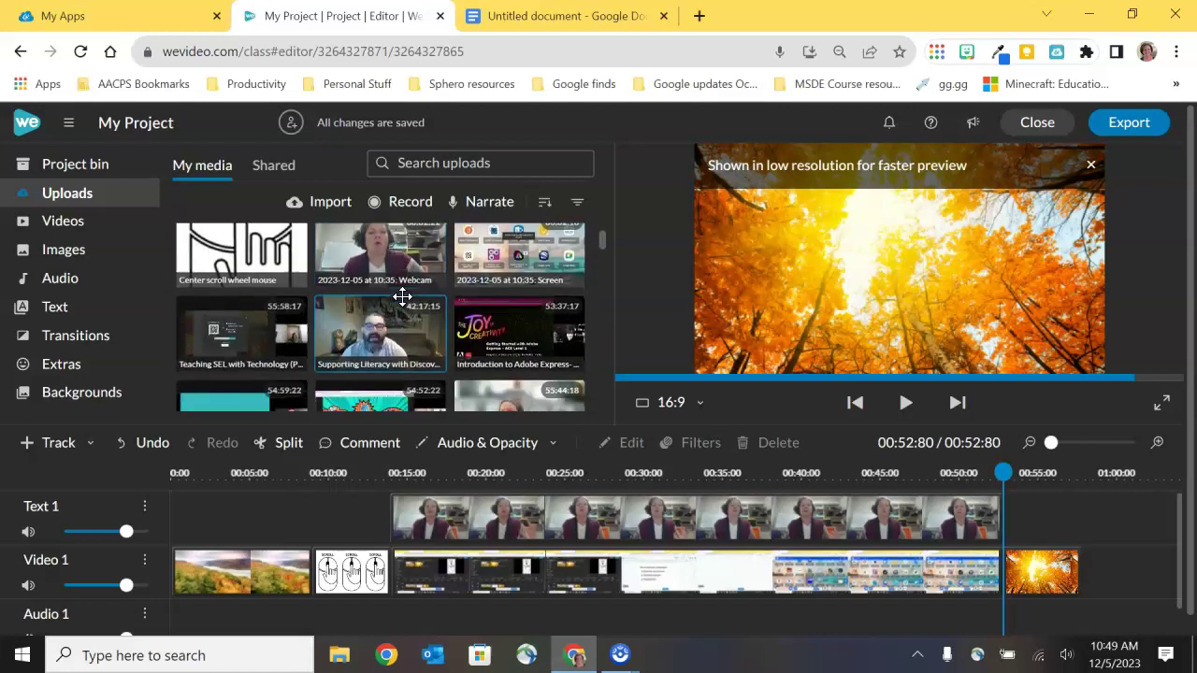
{"action": "scroll", "coordinate": [402, 296], "scroll_direction": "down", "scroll_amount": 4}
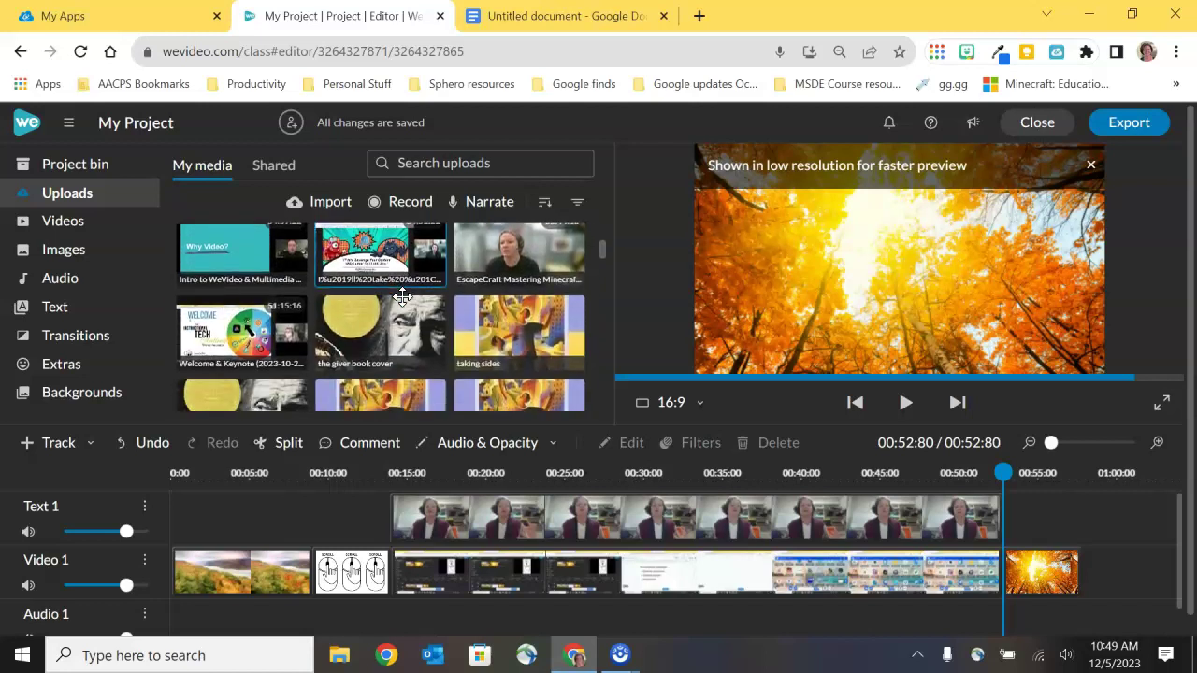
{"action": "scroll", "coordinate": [402, 296], "scroll_direction": "down", "scroll_amount": 3}
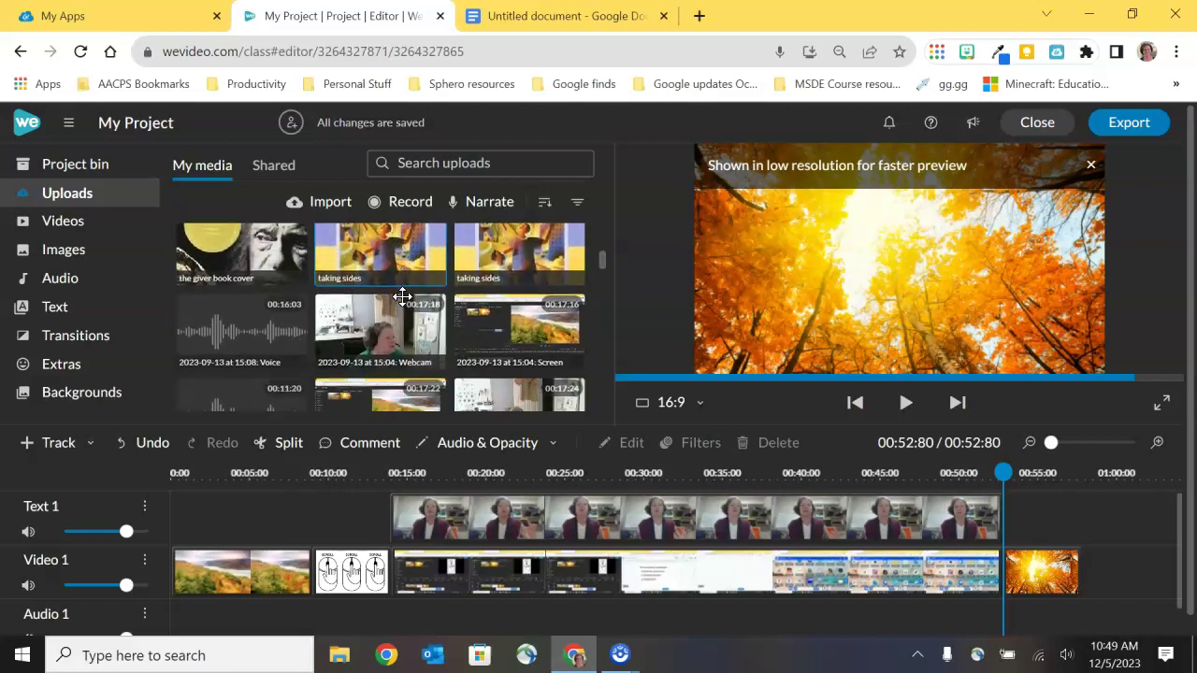
{"action": "scroll", "coordinate": [402, 297], "scroll_direction": "down", "scroll_amount": 4}
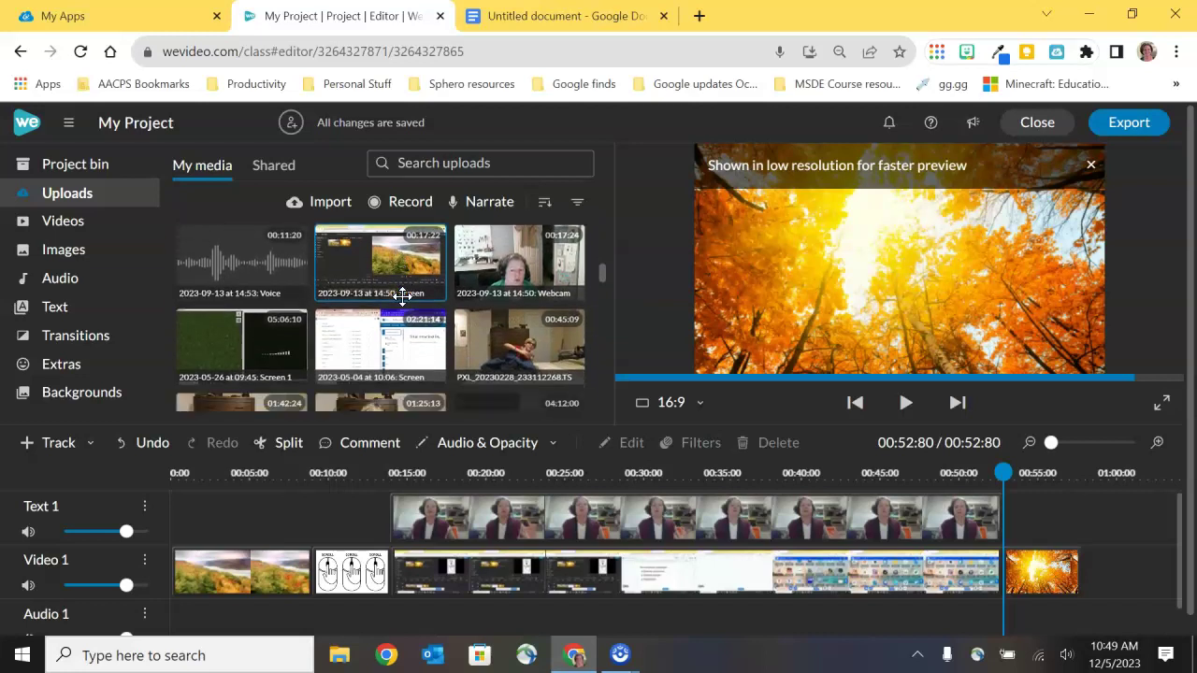
{"action": "scroll", "coordinate": [402, 297], "scroll_direction": "down", "scroll_amount": 4}
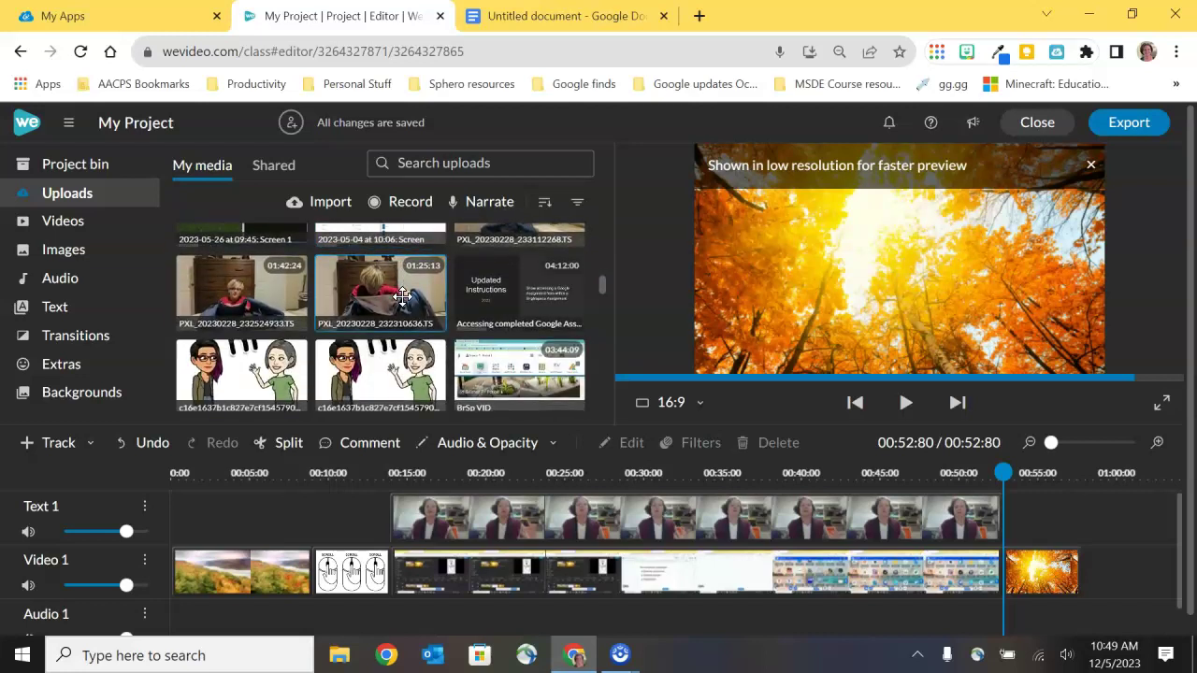
{"action": "scroll", "coordinate": [402, 296], "scroll_direction": "down", "scroll_amount": 3}
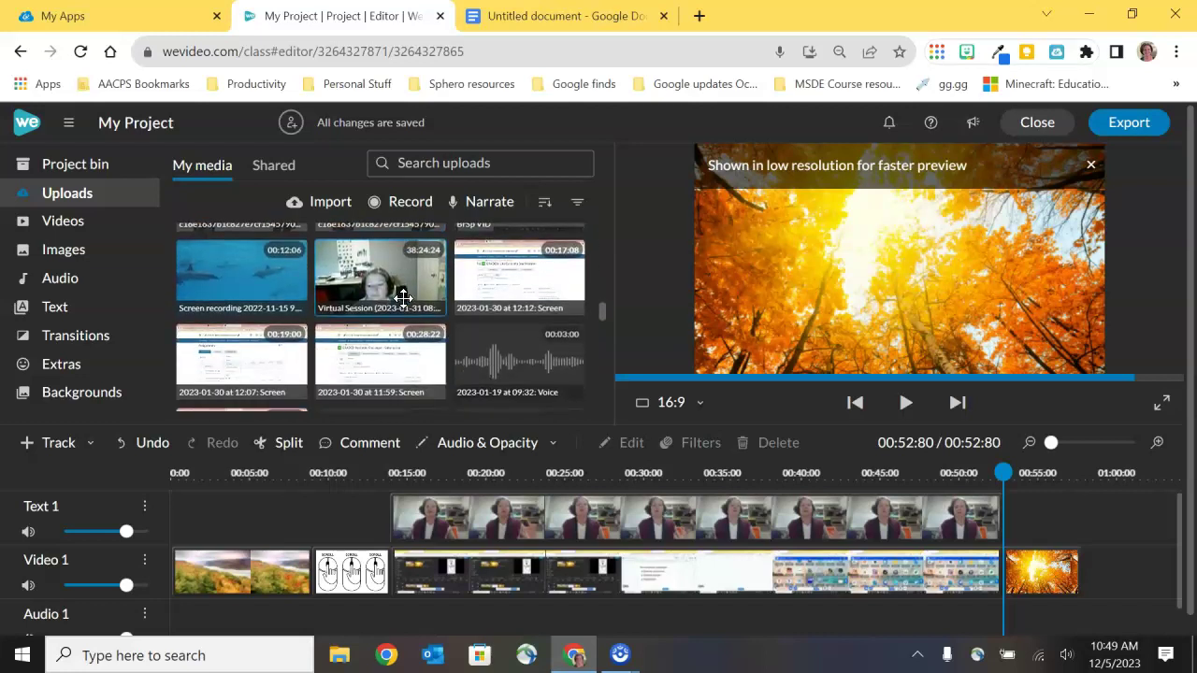
{"action": "scroll", "coordinate": [403, 298], "scroll_direction": "down", "scroll_amount": 1}
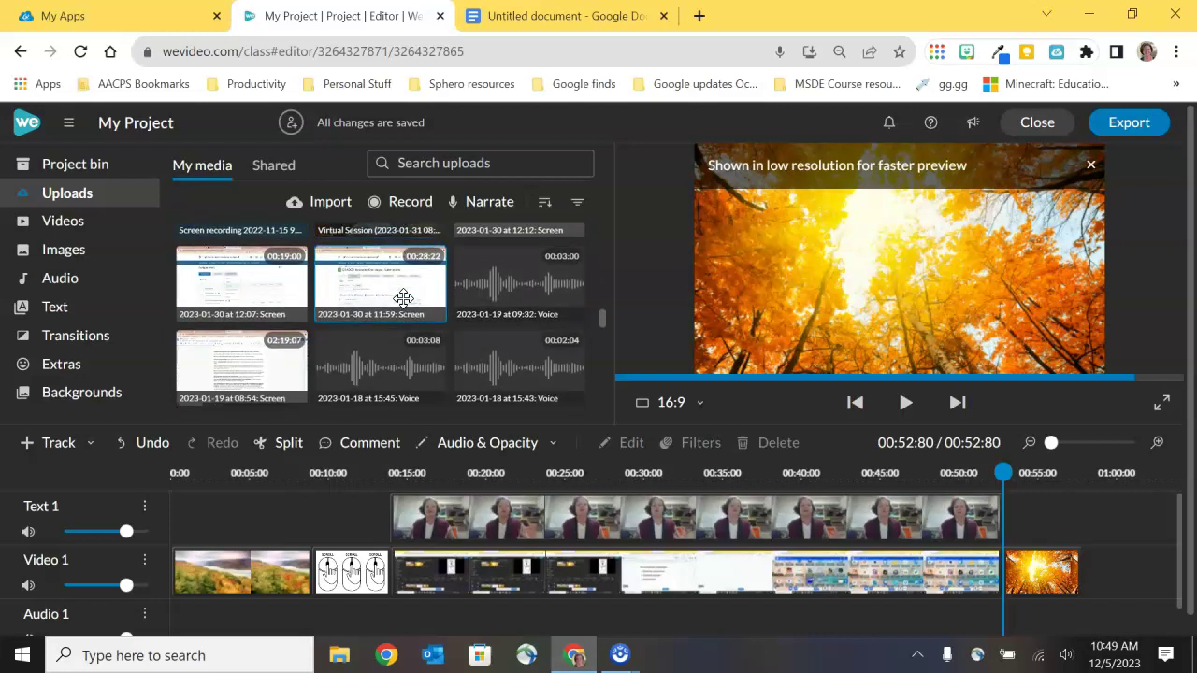
{"action": "scroll", "coordinate": [403, 298], "scroll_direction": "up", "scroll_amount": 10}
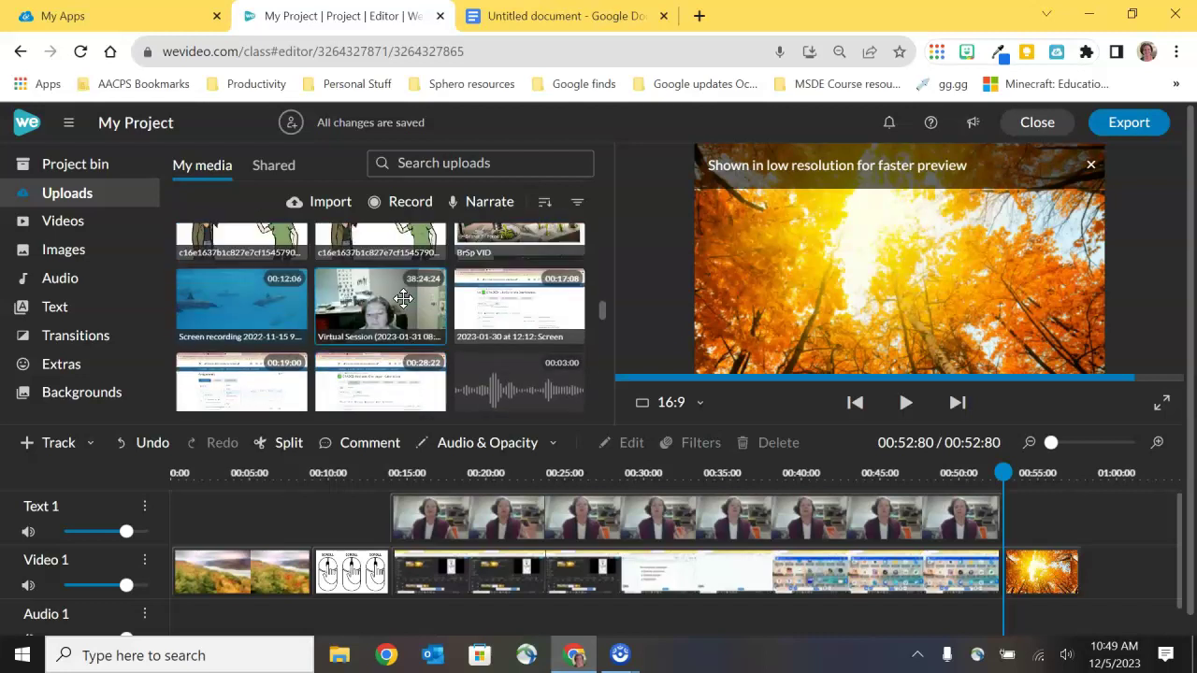
{"action": "scroll", "coordinate": [403, 298], "scroll_direction": "up", "scroll_amount": 10}
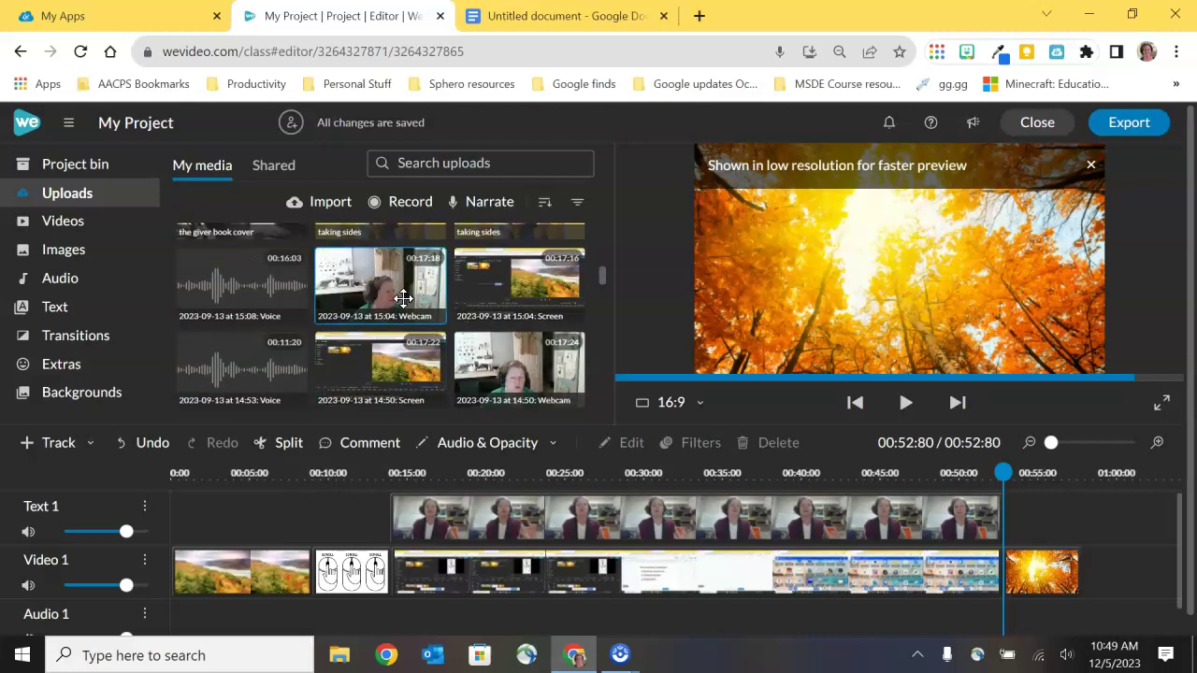
{"action": "scroll", "coordinate": [403, 297], "scroll_direction": "up", "scroll_amount": 1}
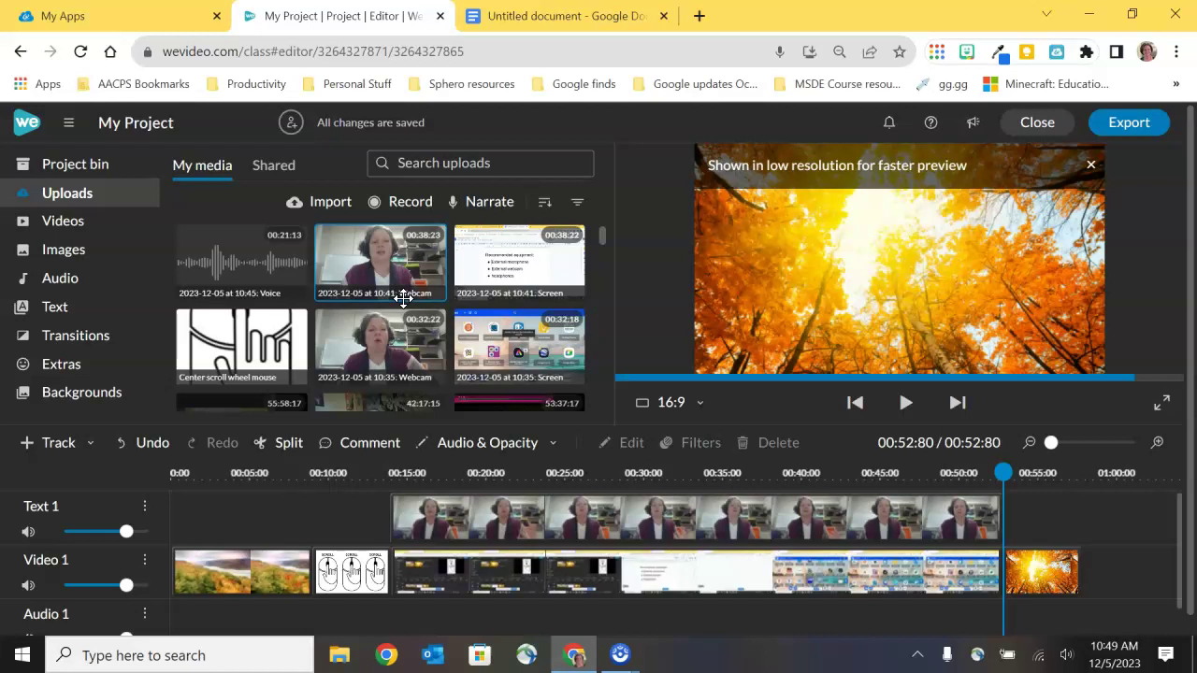
{"action": "left_click", "coordinate": [379, 315]}
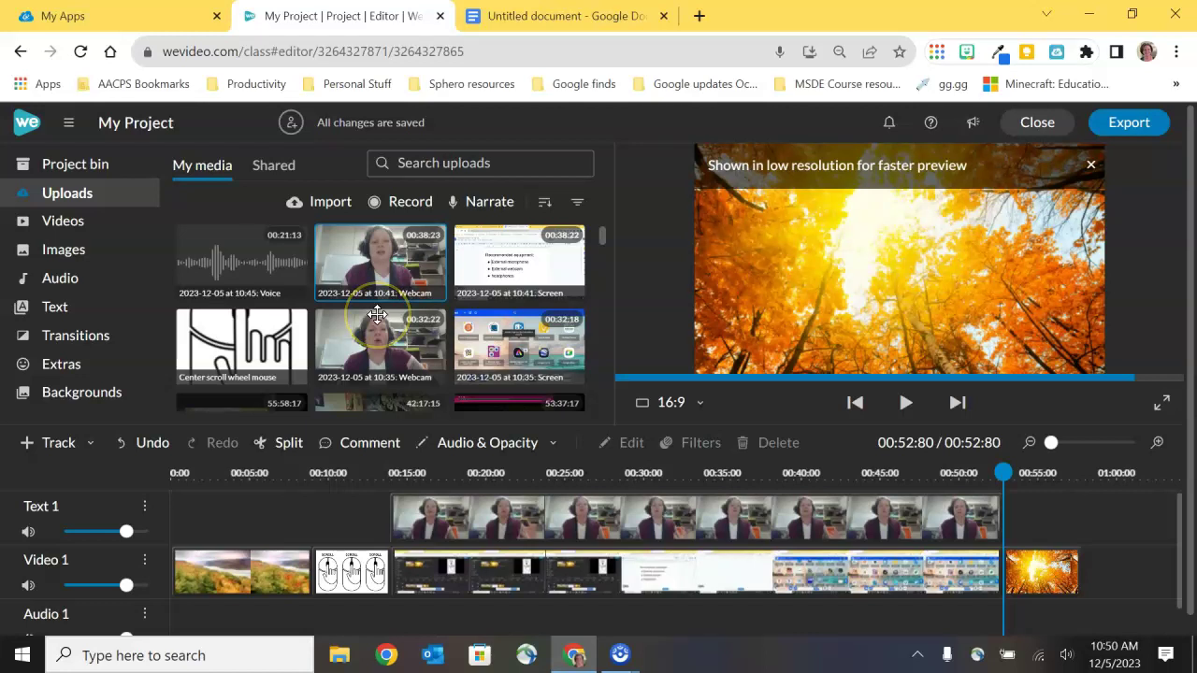